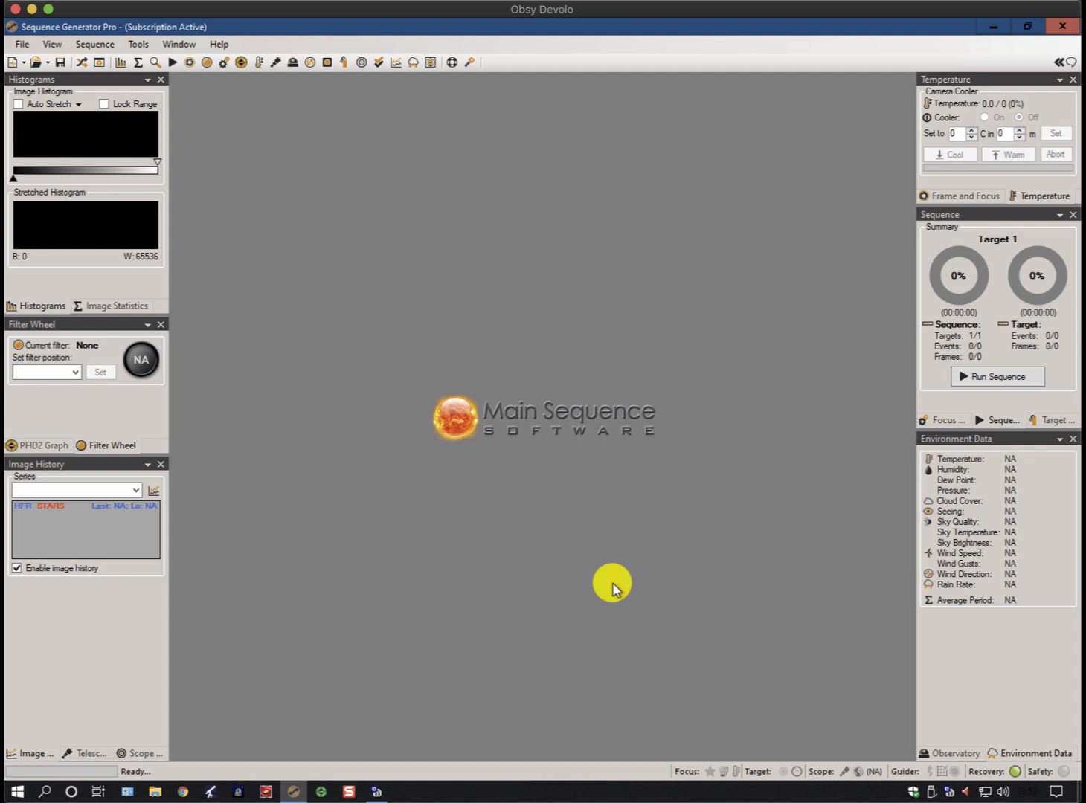
# Open the sequence window and select the ASCOM Telescope Driver for TheSky as the telescope
pyautogui.moveTo(294, 795)
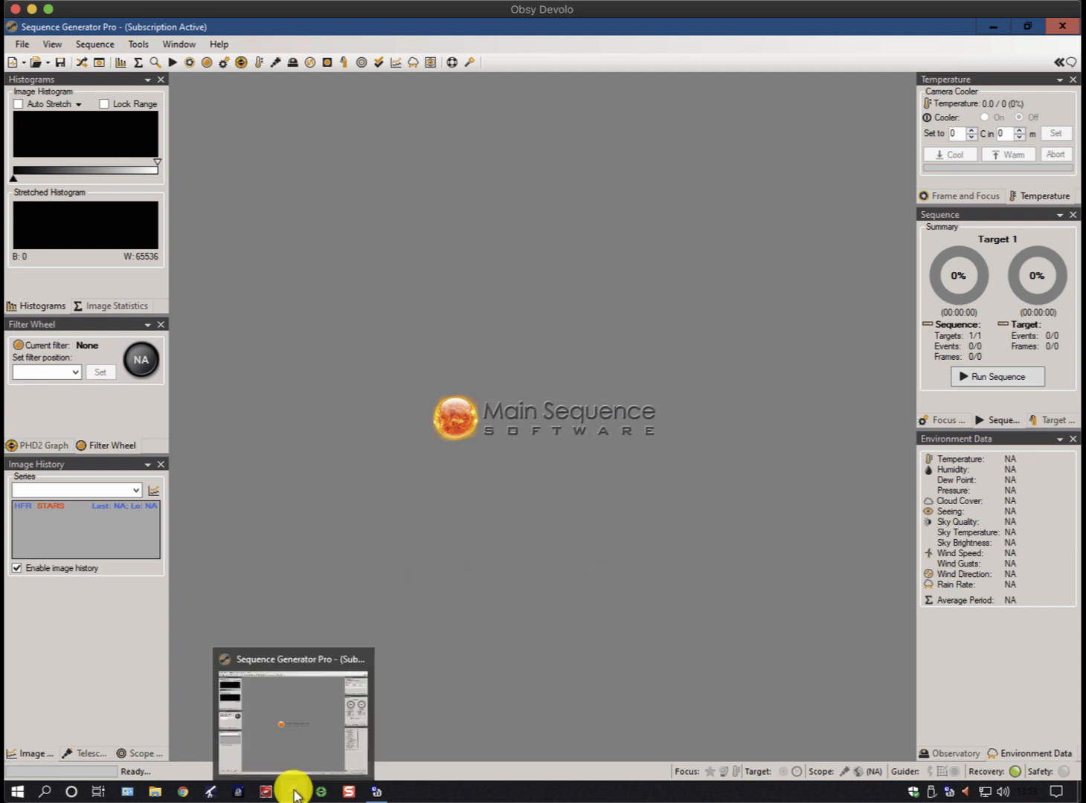
pyautogui.click(99, 63)
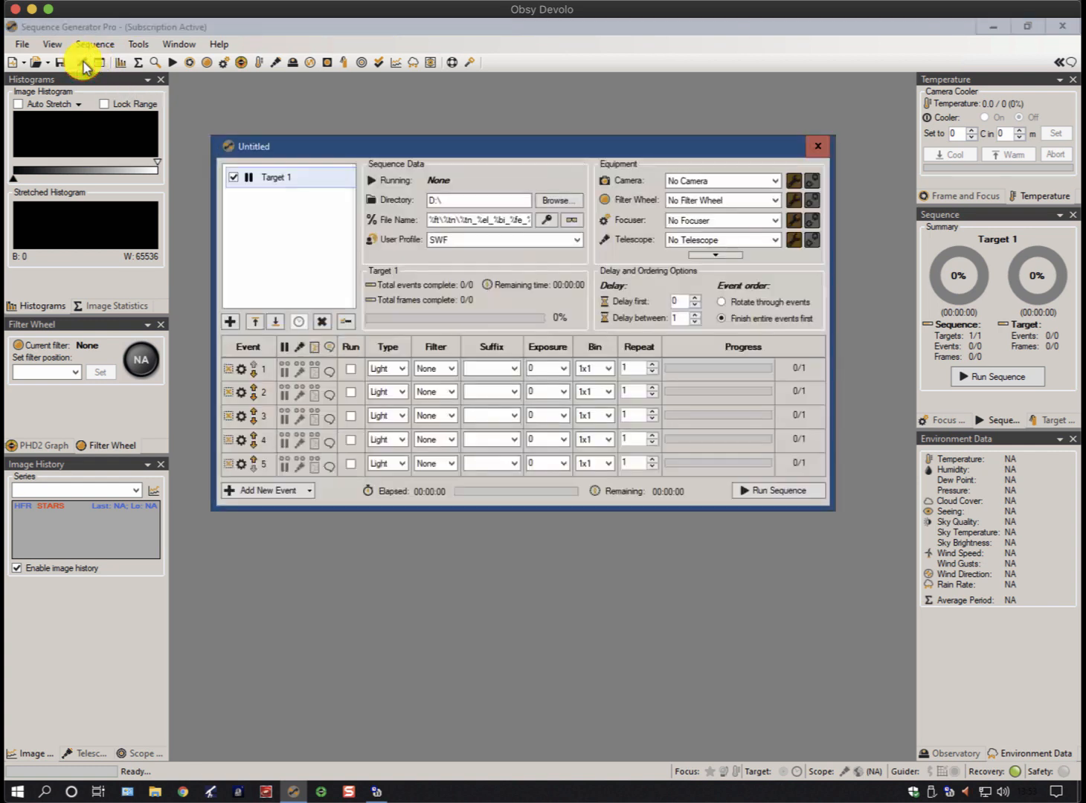
pyautogui.click(767, 238)
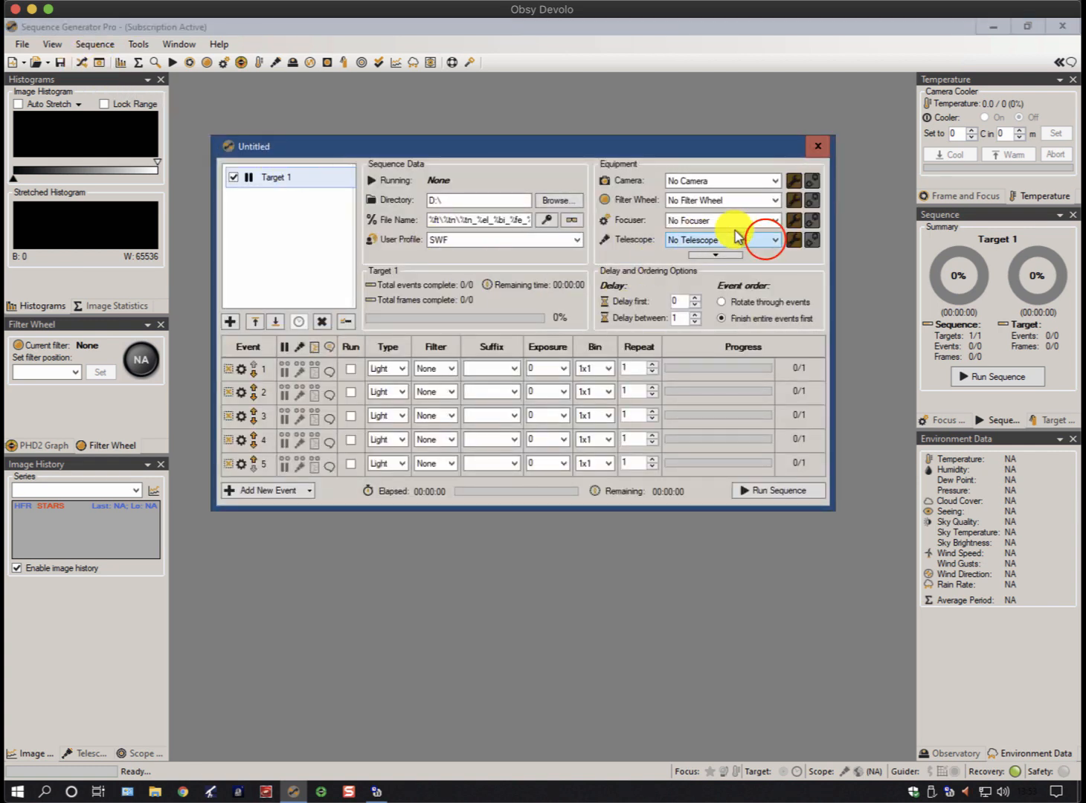
pyautogui.click(766, 241)
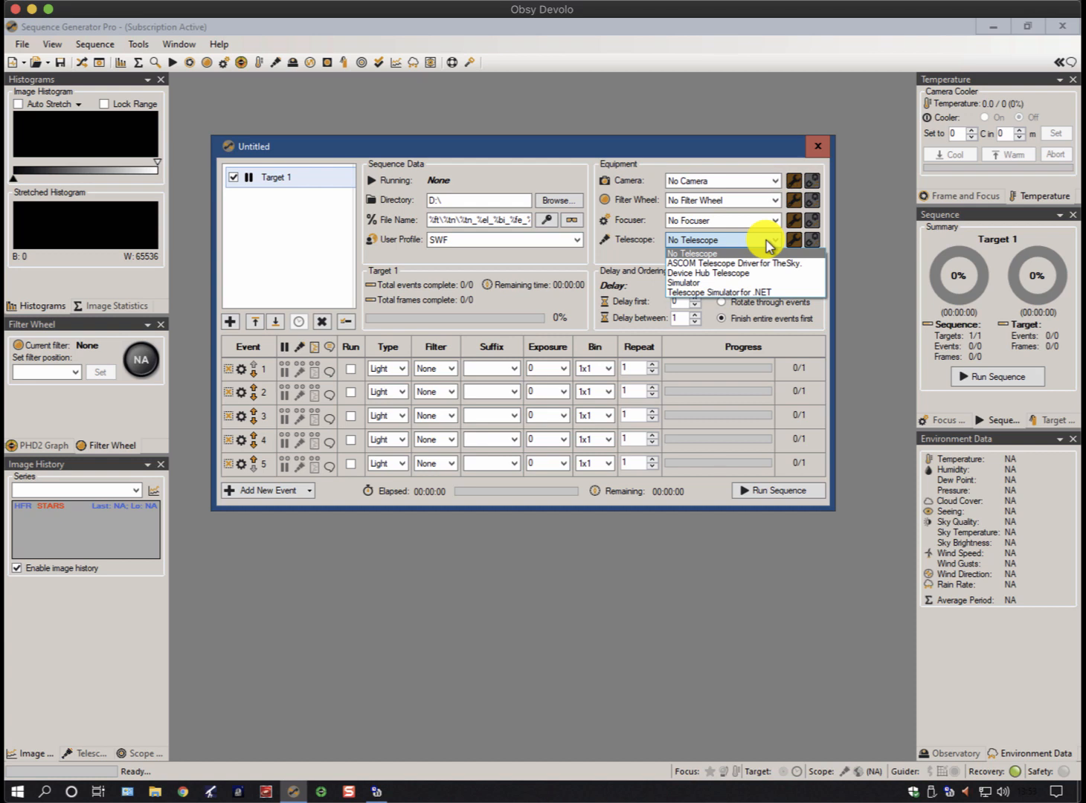
pyautogui.click(726, 264)
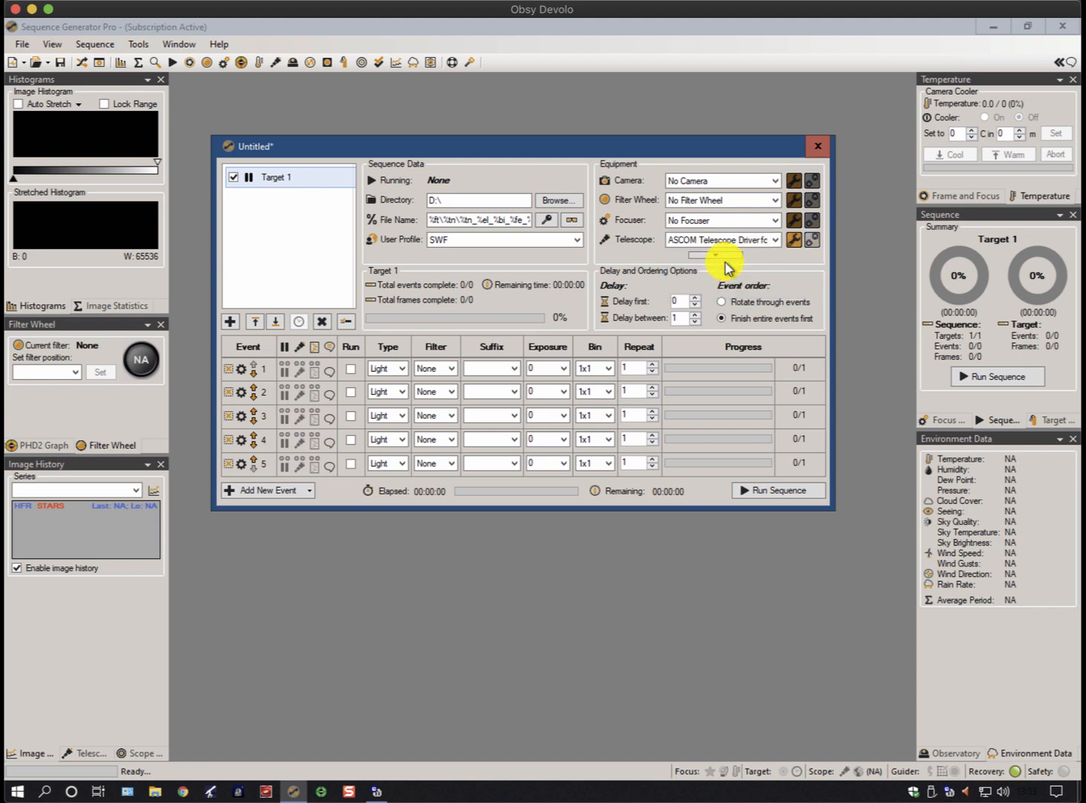
# In the telescope driver setup, select TheSky X Pro 10.2.0 or later, keeping Can Set Tracking and the slew-start delay enabled
pyautogui.click(794, 241)
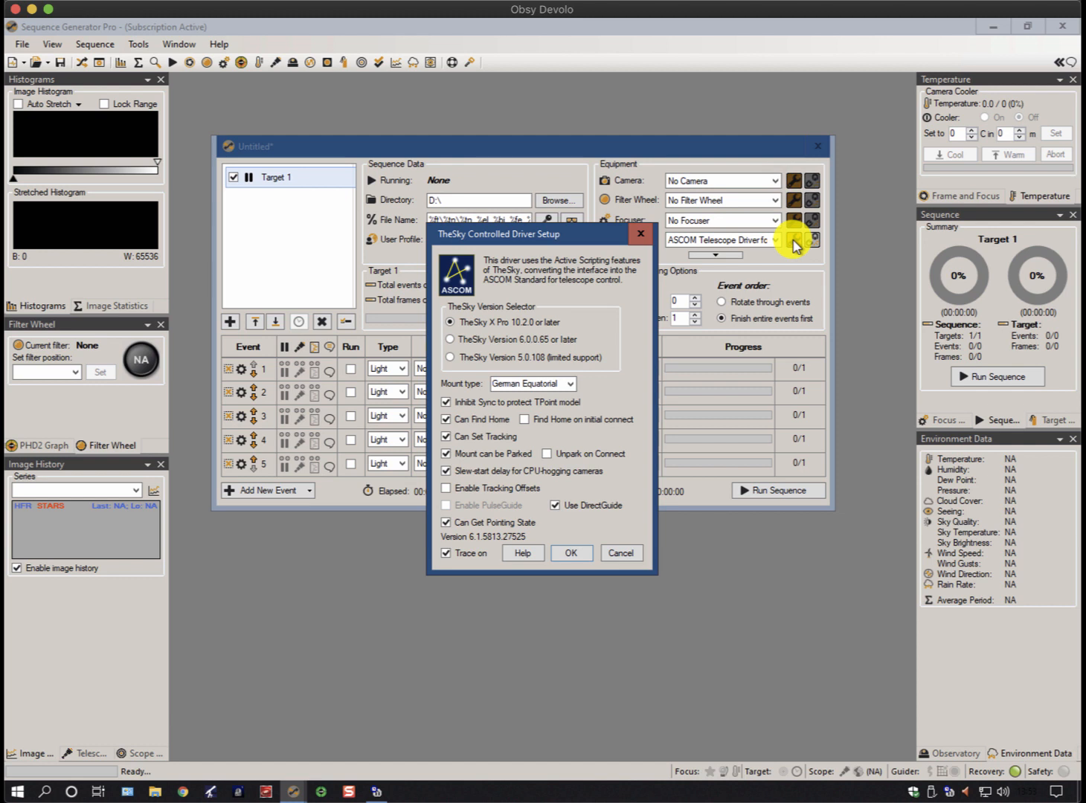
pyautogui.click(471, 322)
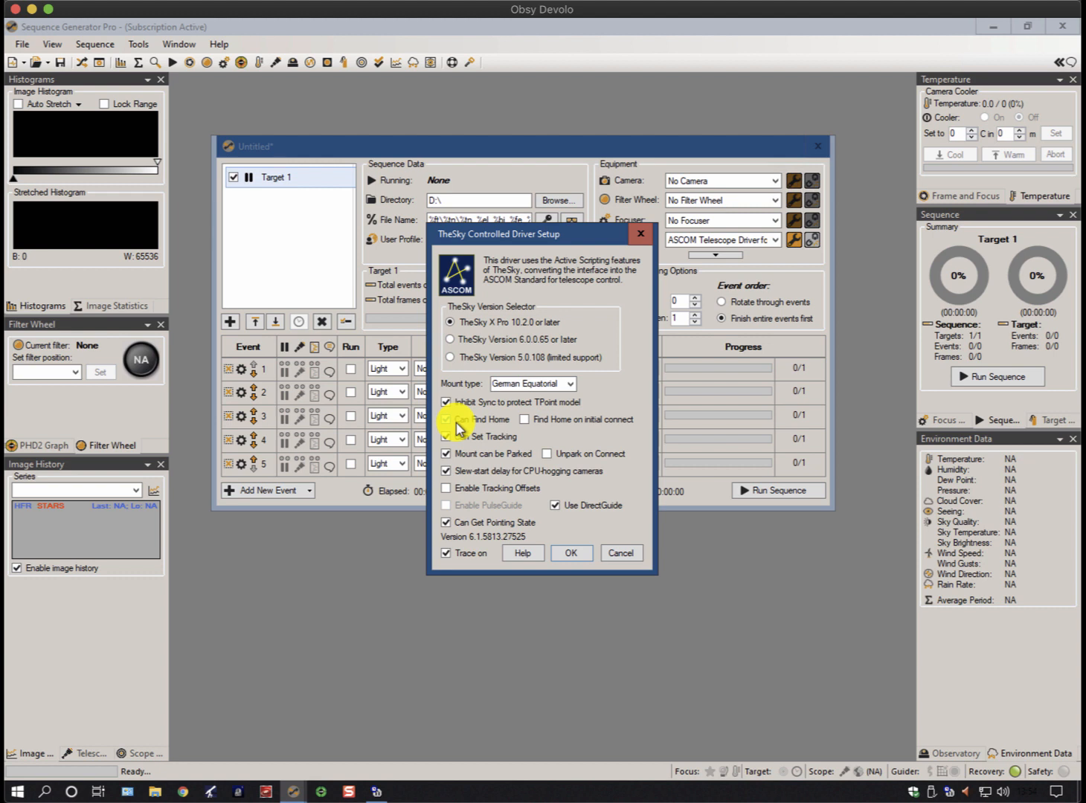
pyautogui.click(448, 438)
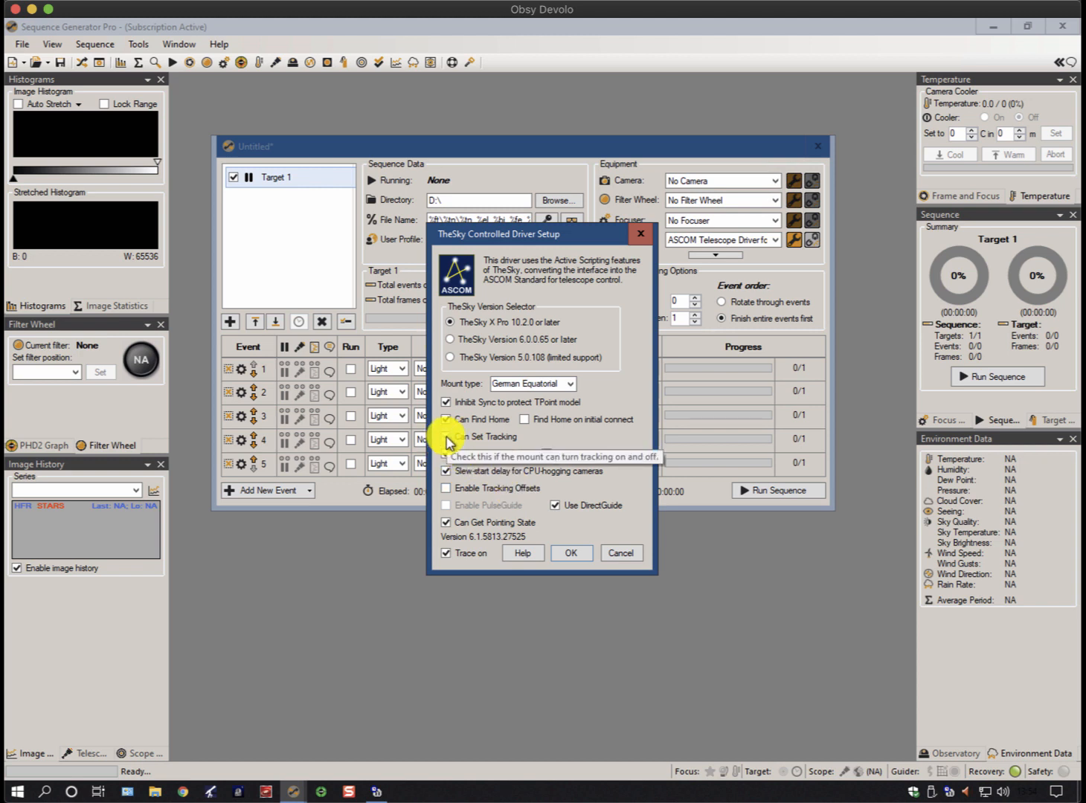
pyautogui.click(447, 438)
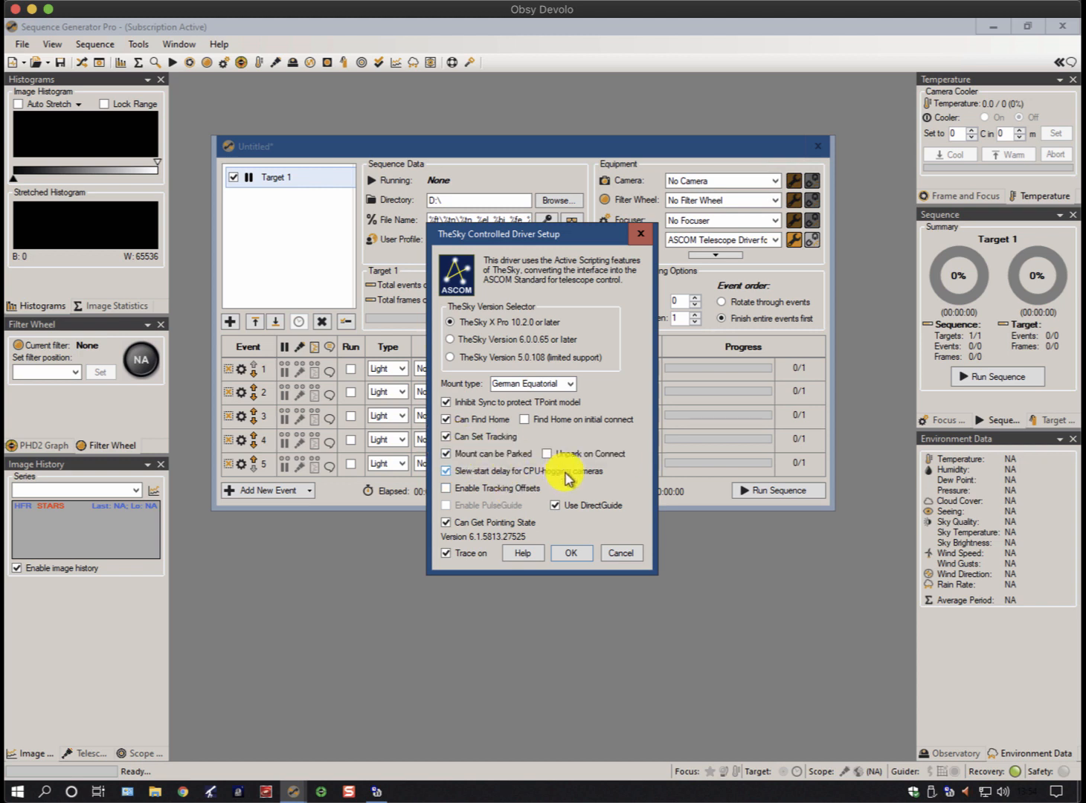
pyautogui.click(447, 474)
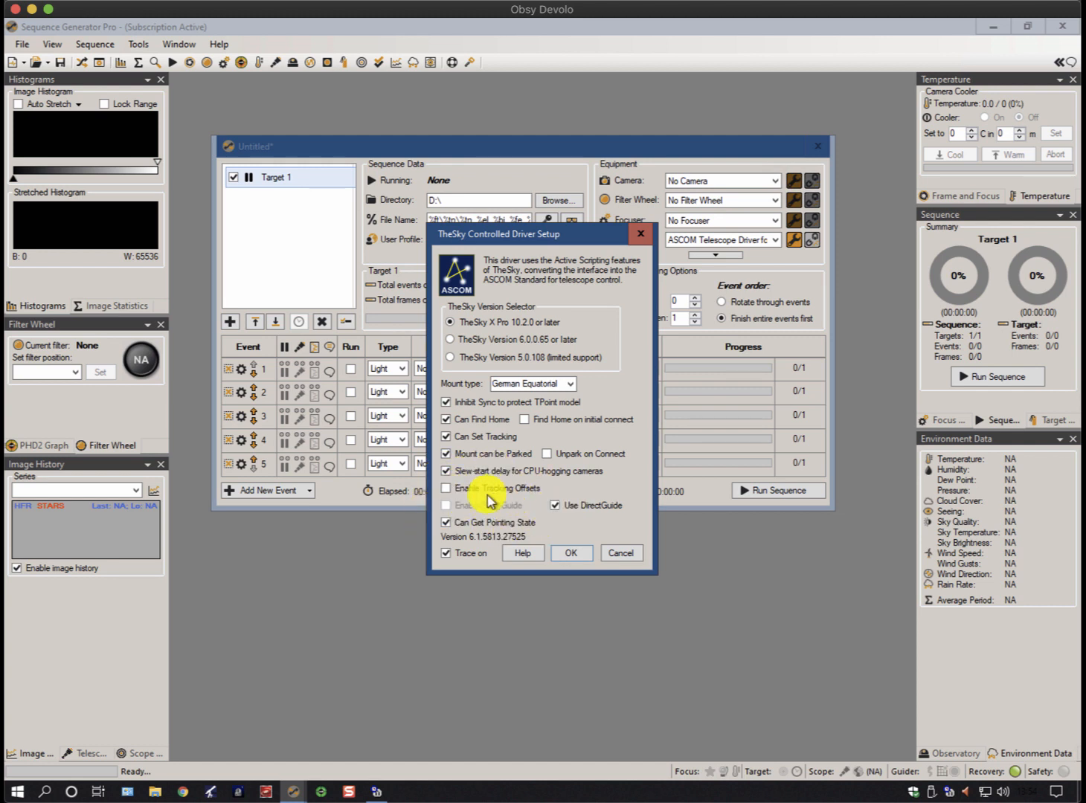
# Try enabling tracking offsets and PulseGuide in the driver setup, then restore both options
pyautogui.click(443, 490)
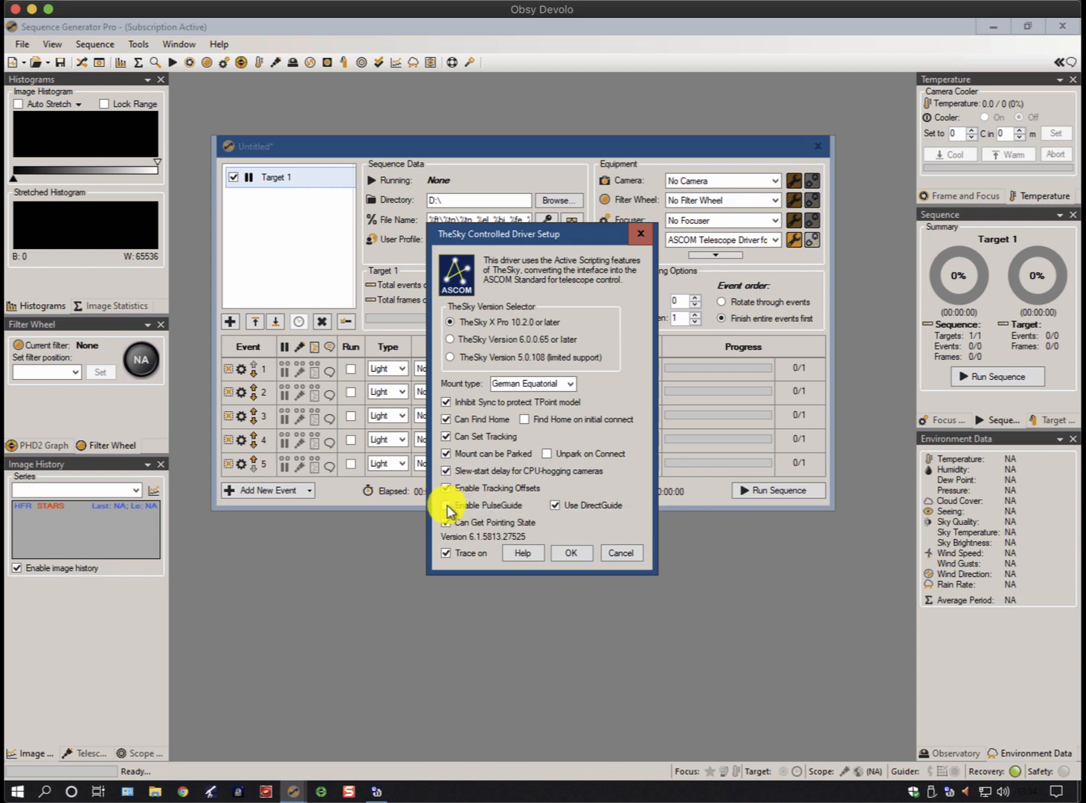
pyautogui.click(445, 509)
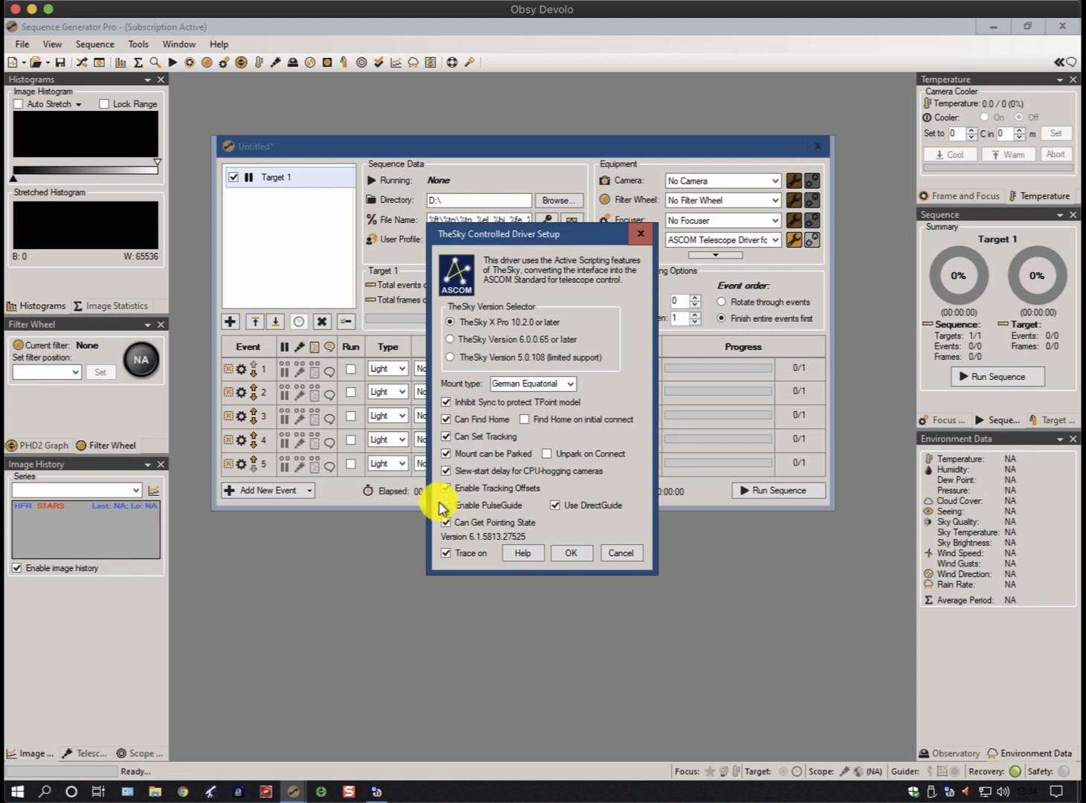
pyautogui.click(448, 507)
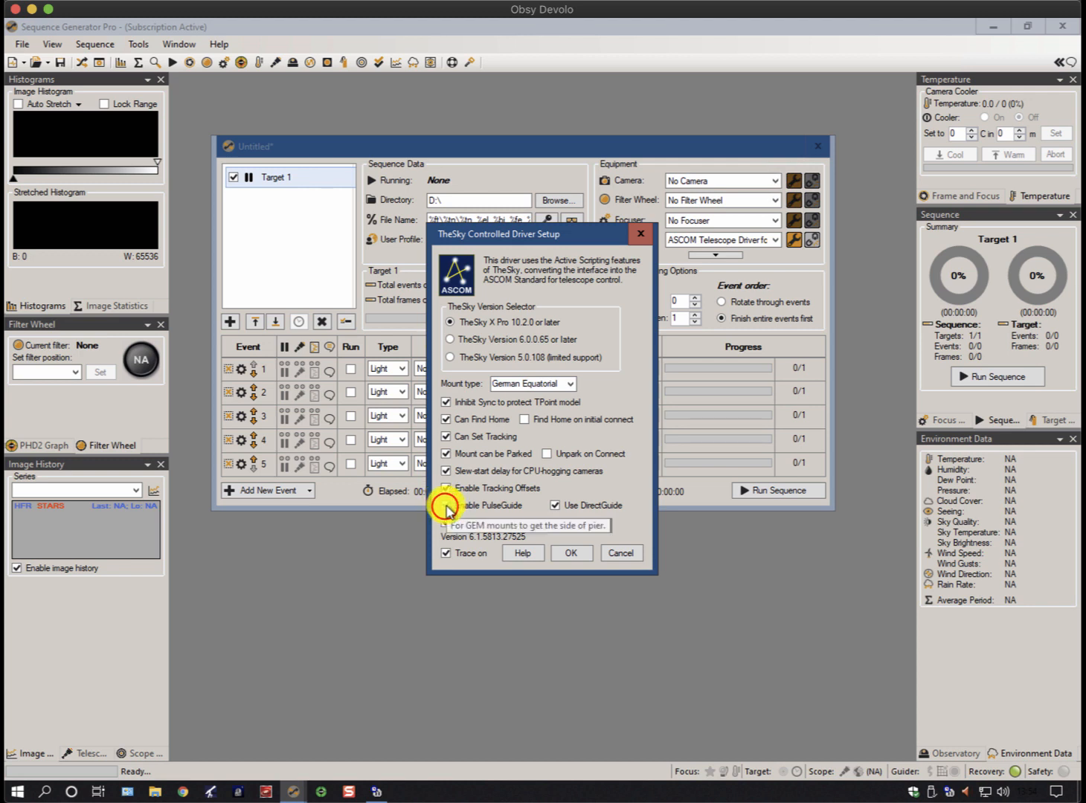
pyautogui.click(445, 488)
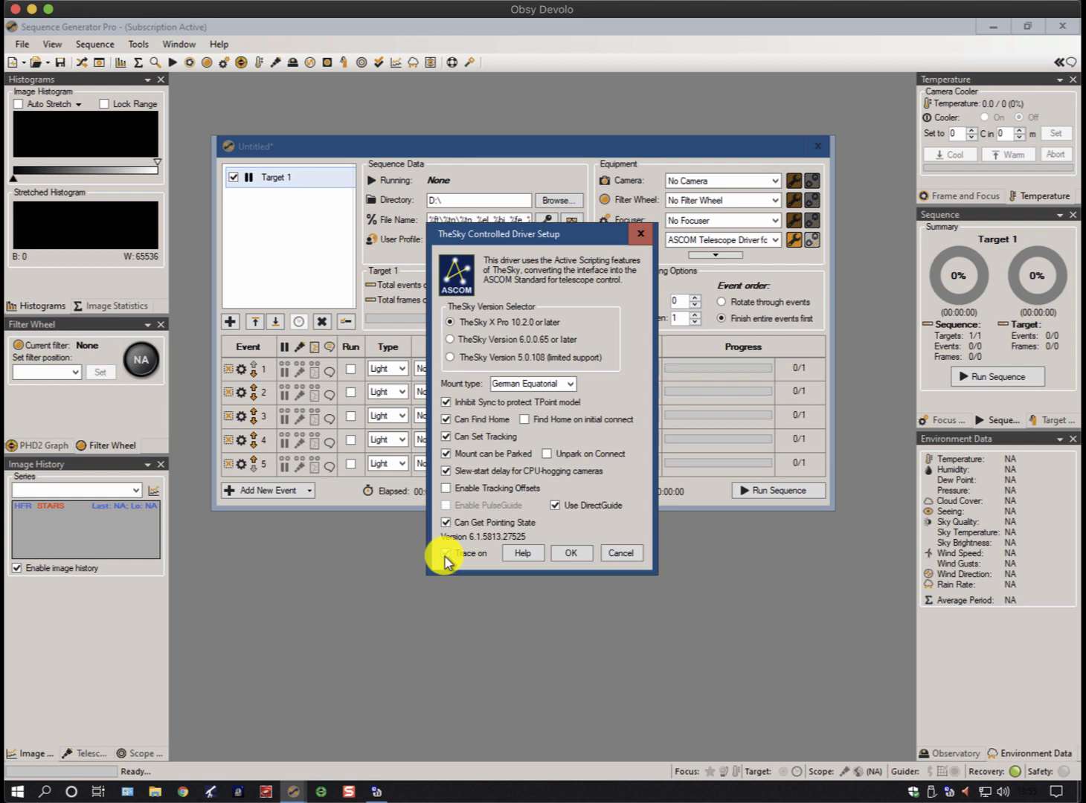
# Accept the TheSky driver settings and connect the telescope
pyautogui.click(578, 553)
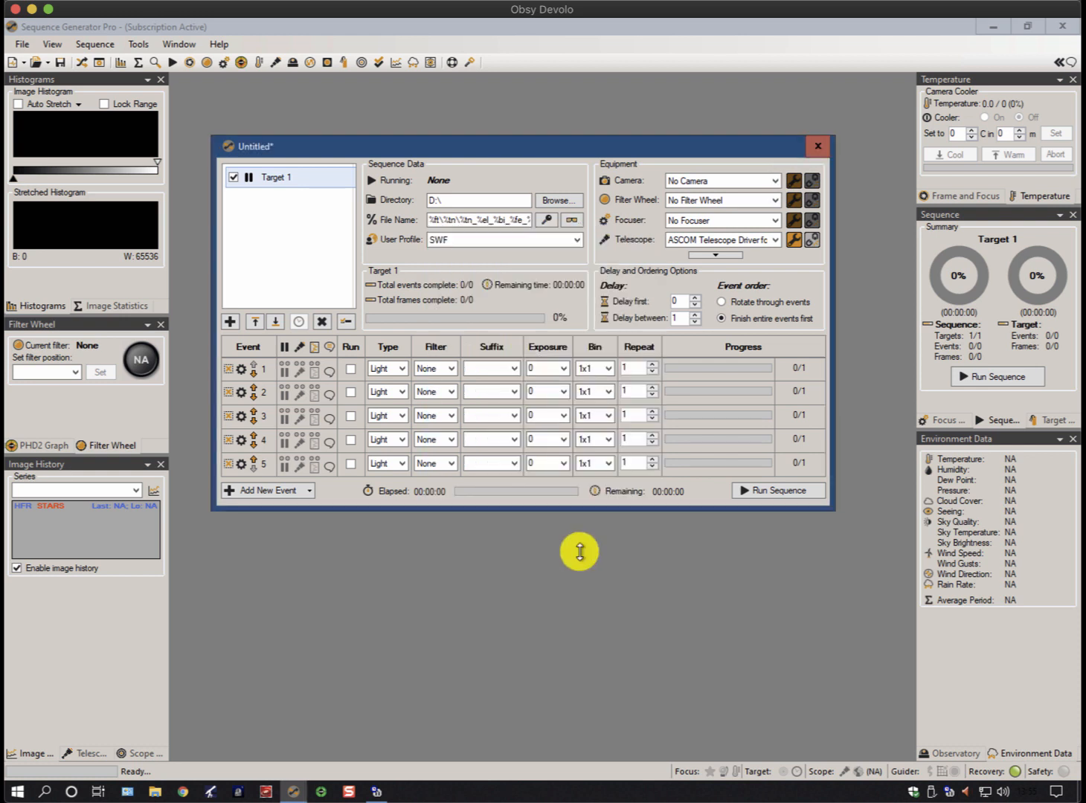
pyautogui.click(812, 239)
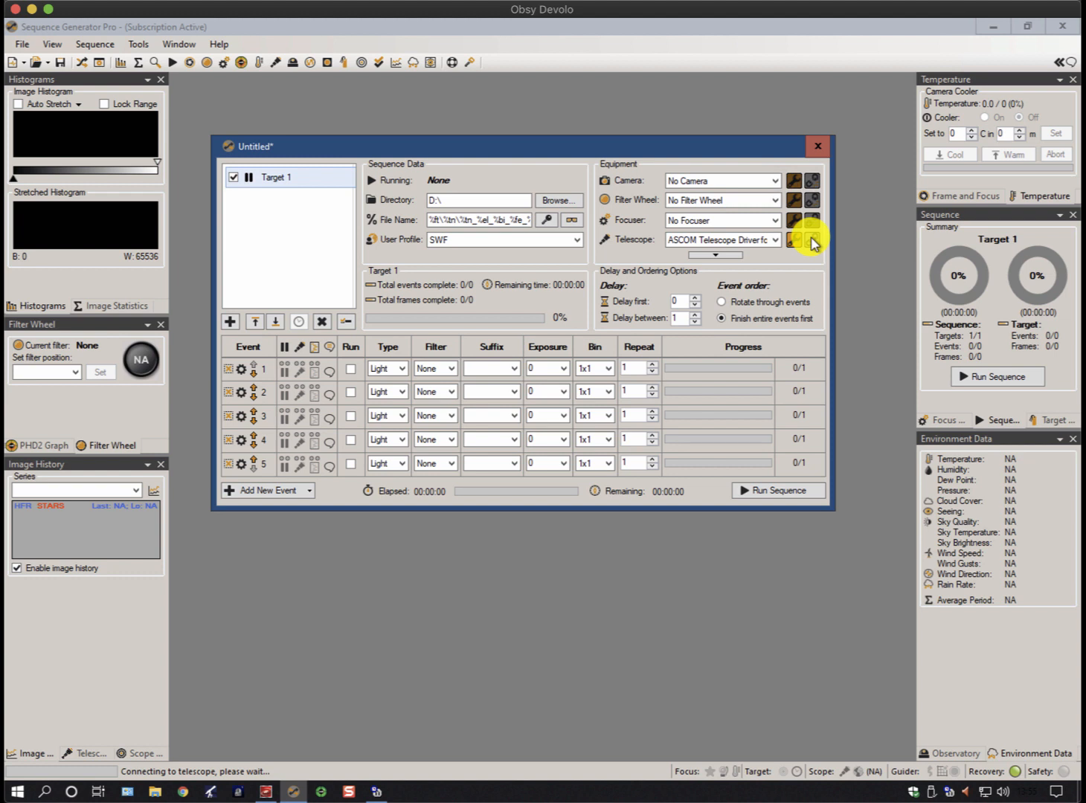
# Switch to TheSkyX Professional in a maximized window and examine the shaded zones along the meridian on the sky chart
pyautogui.click(992, 30)
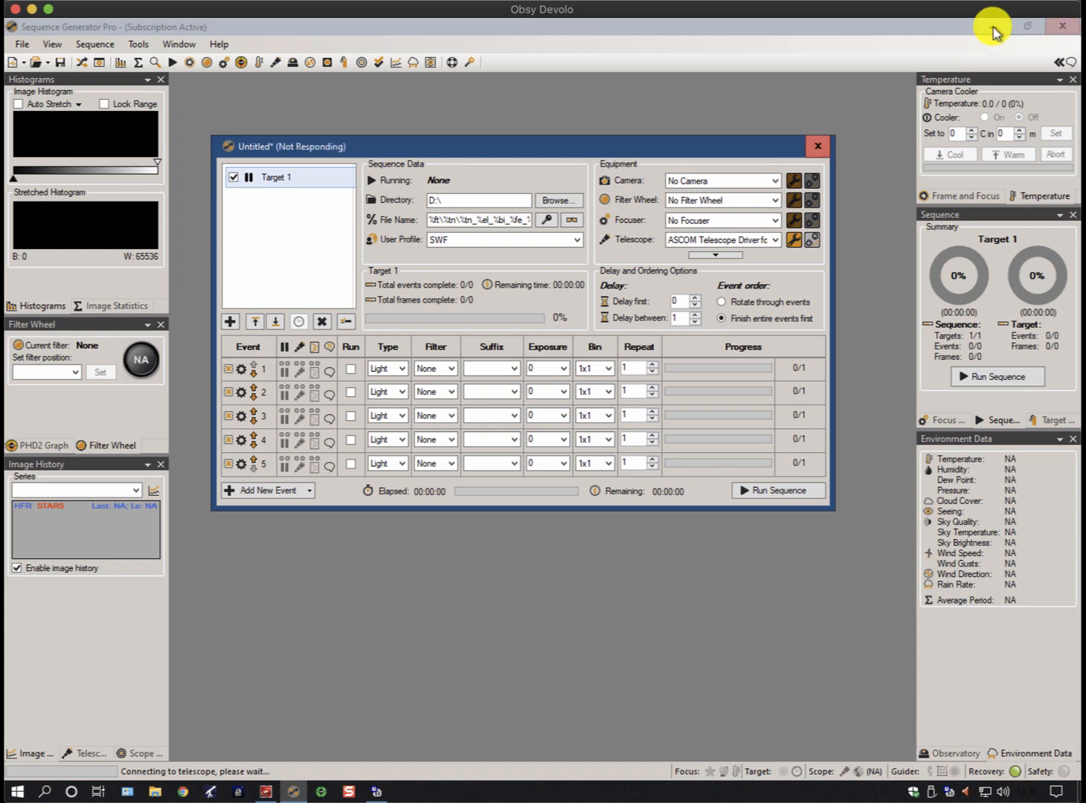
pyautogui.click(818, 147)
pyautogui.click(999, 30)
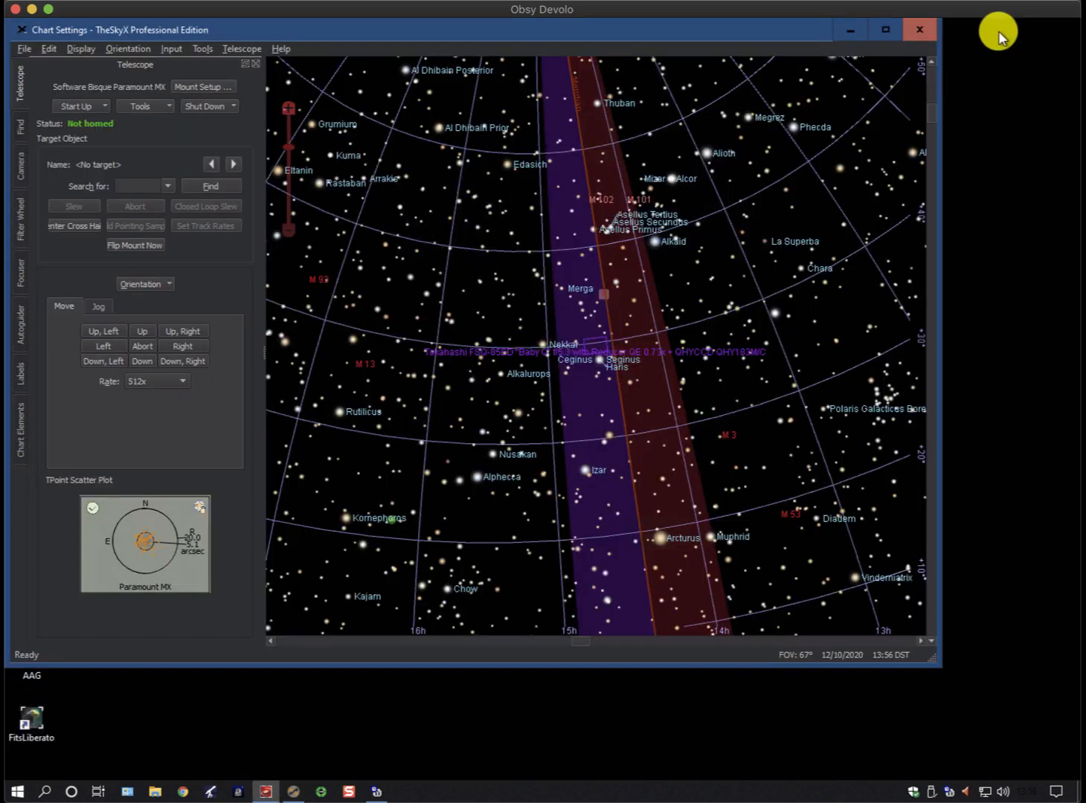
pyautogui.click(885, 28)
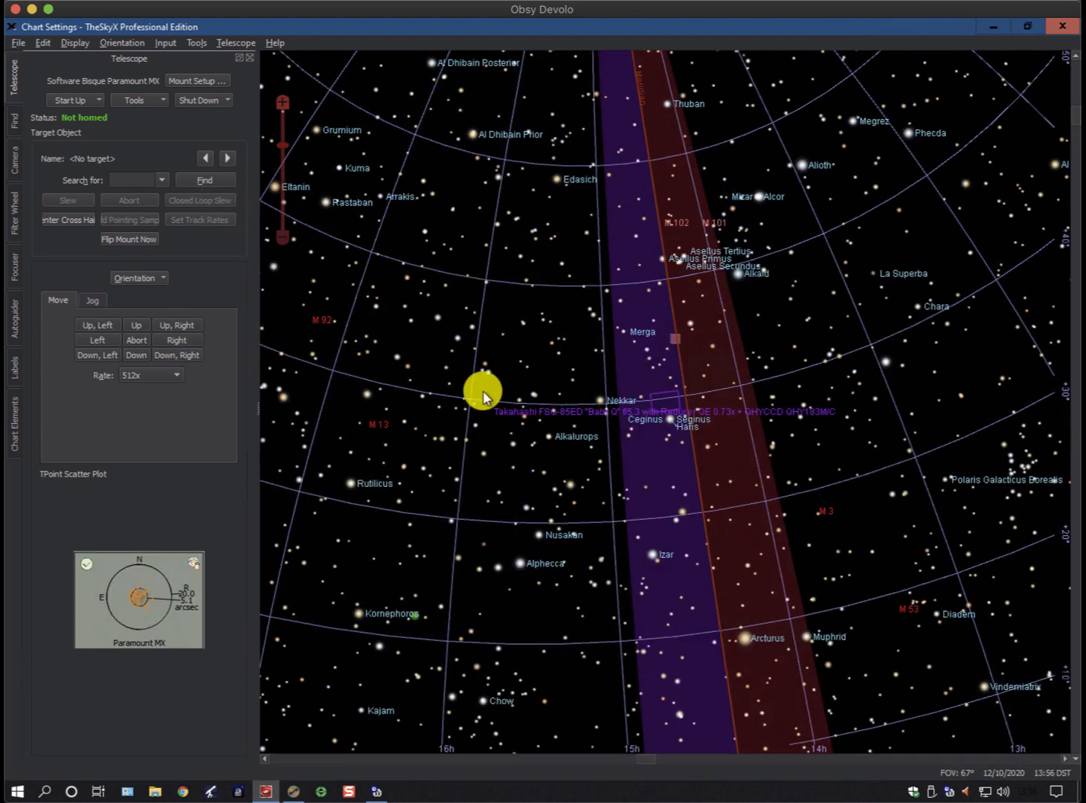
pyautogui.scroll(-3, 483, 391)
pyautogui.scroll(-3, 487, 402)
pyautogui.scroll(4, 486, 403)
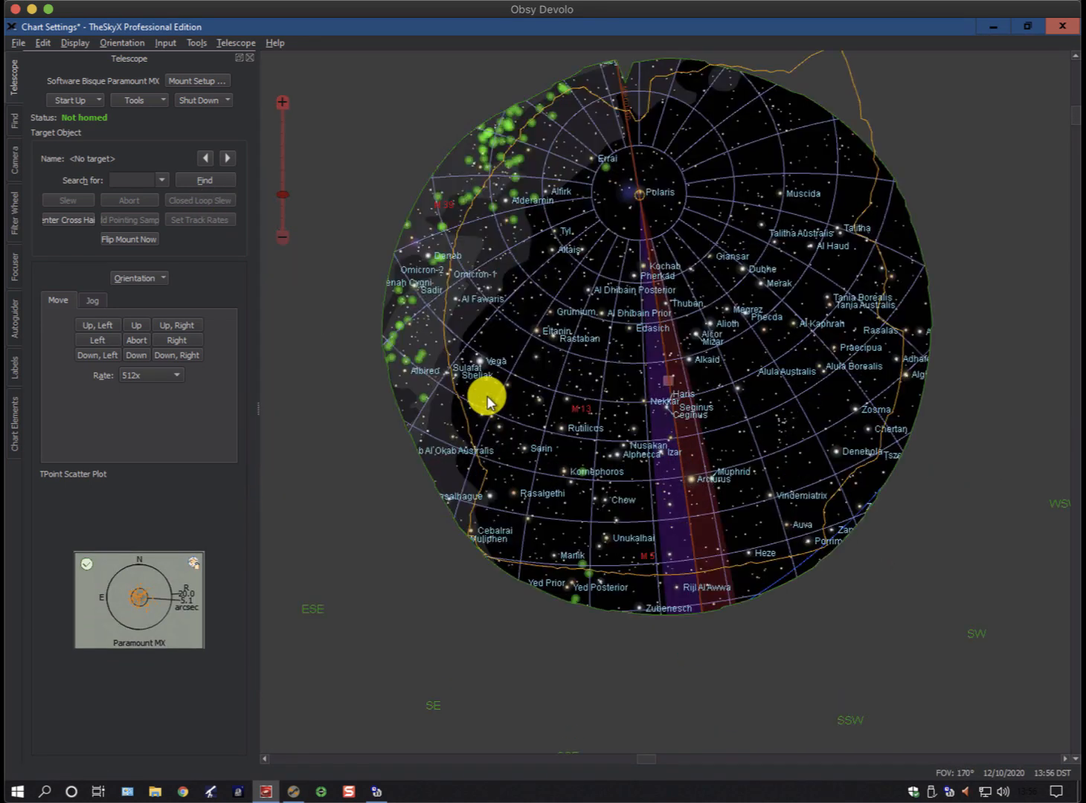
pyautogui.scroll(-1, 487, 403)
pyautogui.scroll(-2, 487, 402)
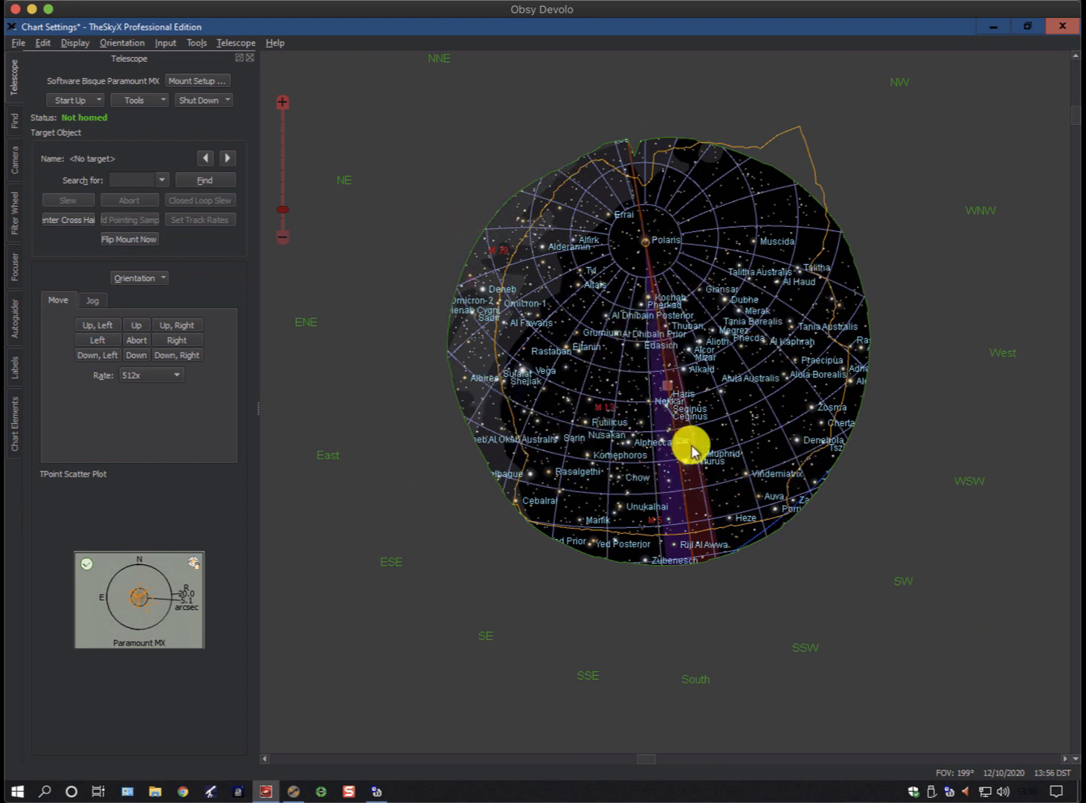
pyautogui.scroll(3, 703, 465)
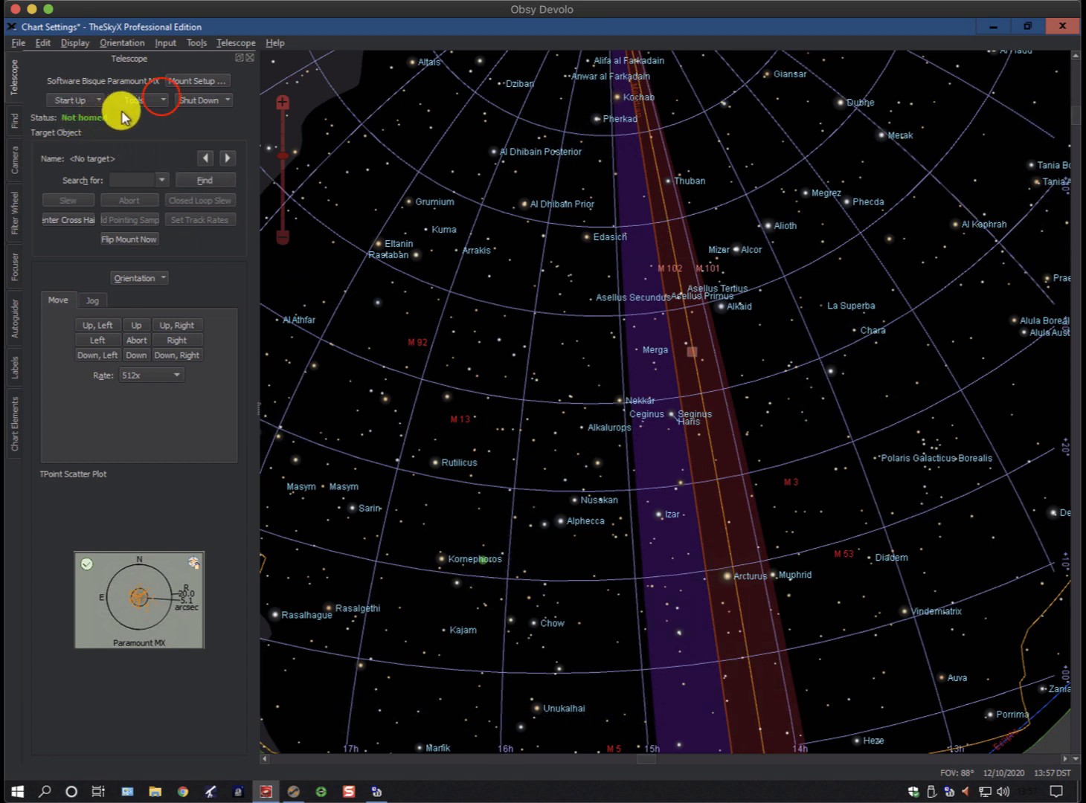
# Set the mount's Flip Hour Angle parameter to 0 in Bisque TCS and move the dialog clear of the chart's meridian zones
pyautogui.click(160, 99)
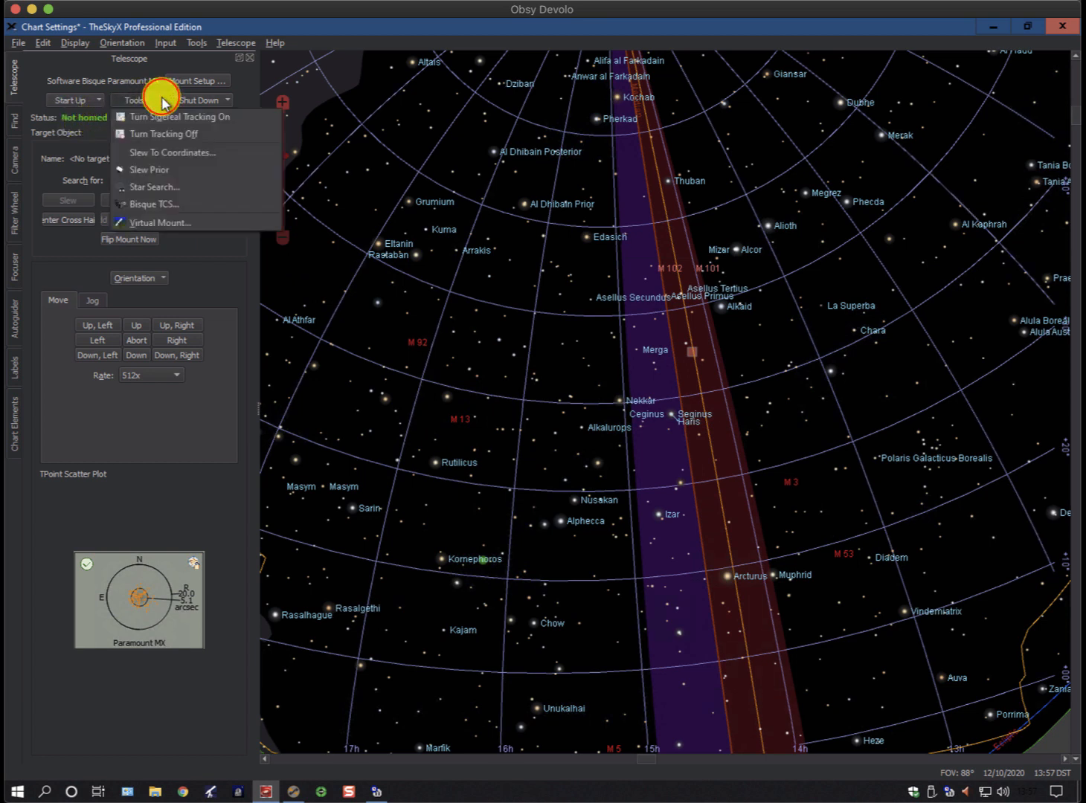
pyautogui.click(142, 205)
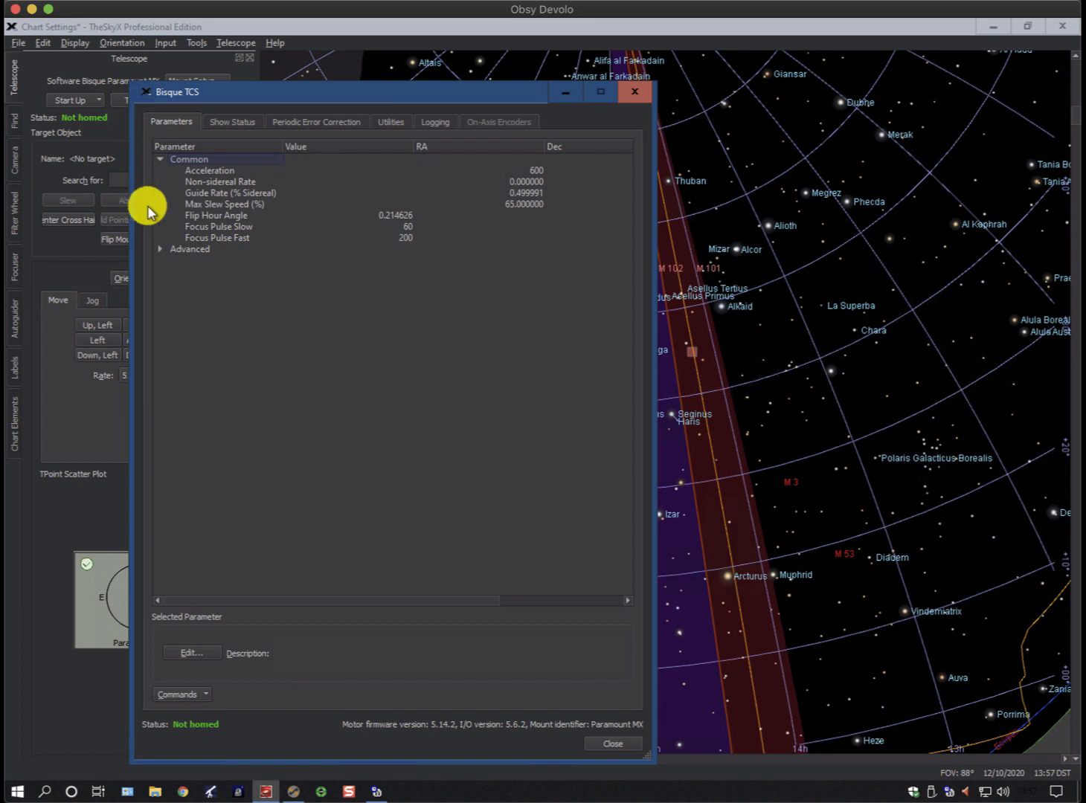
pyautogui.click(205, 216)
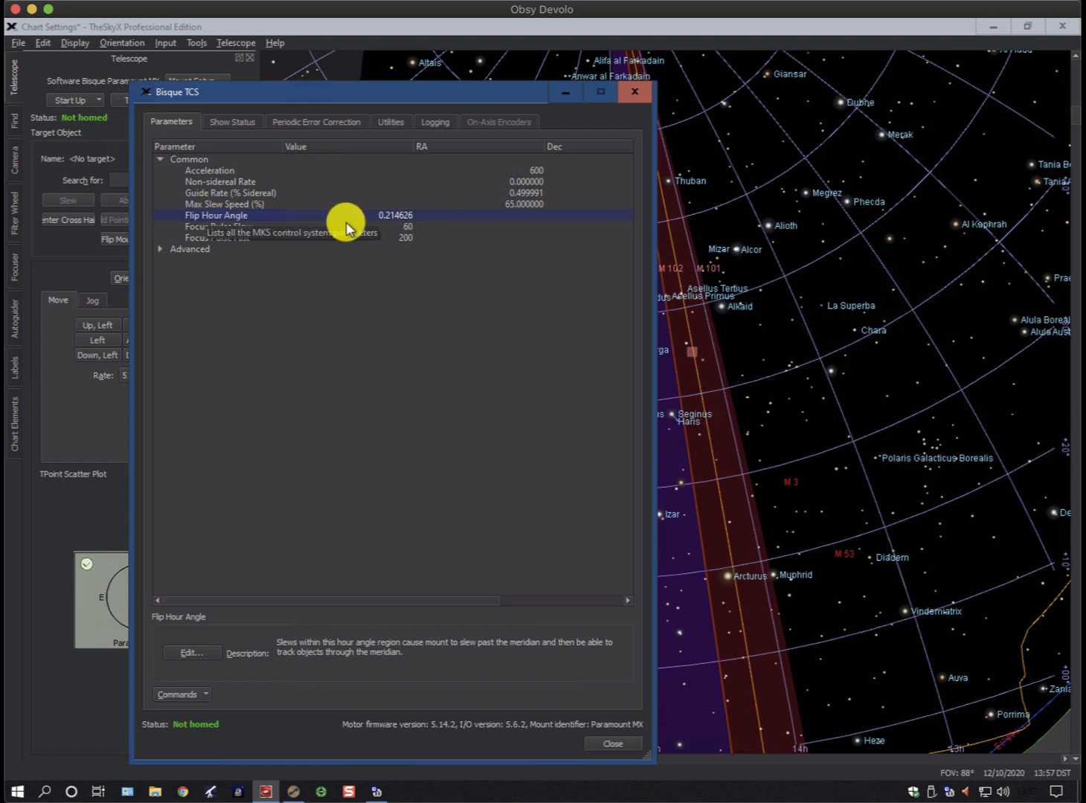
pyautogui.click(195, 653)
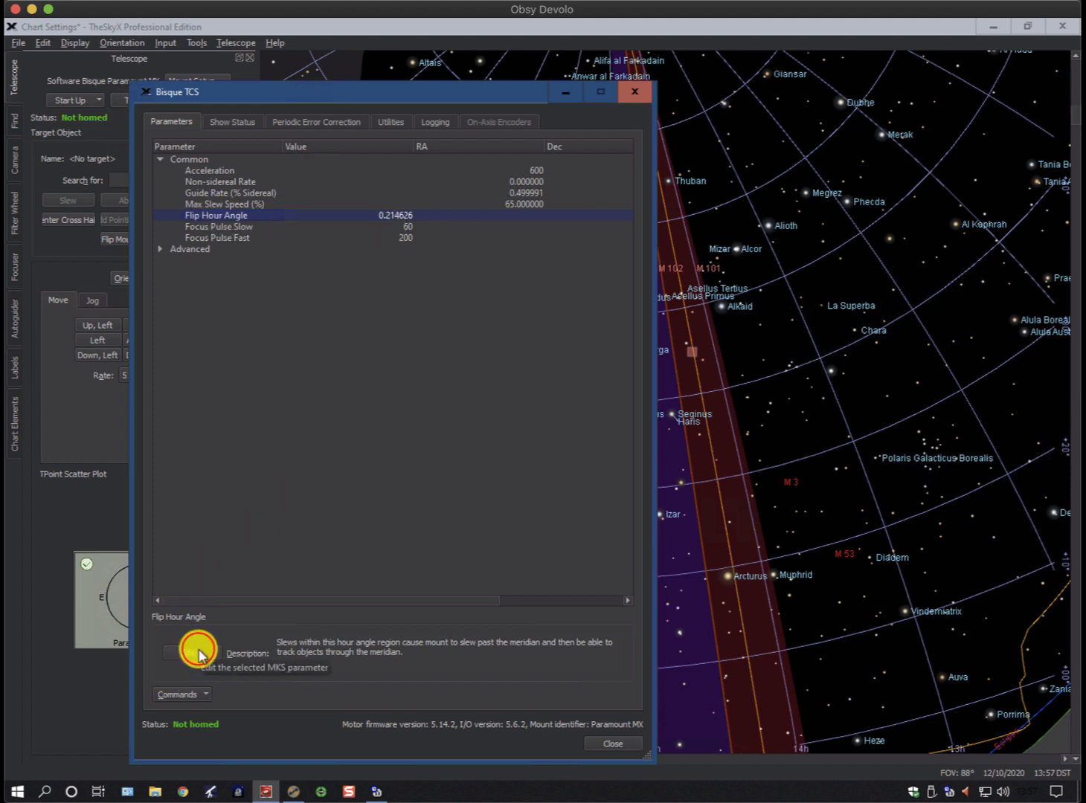
pyautogui.click(496, 424)
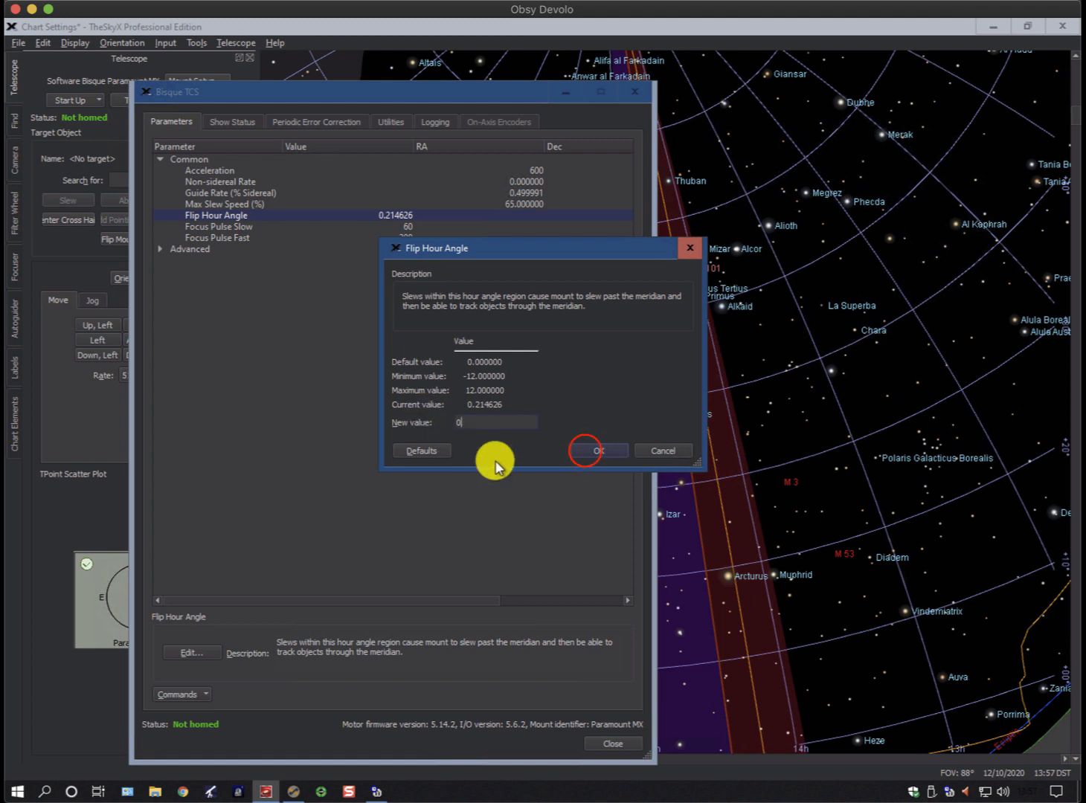
pyautogui.click(584, 450)
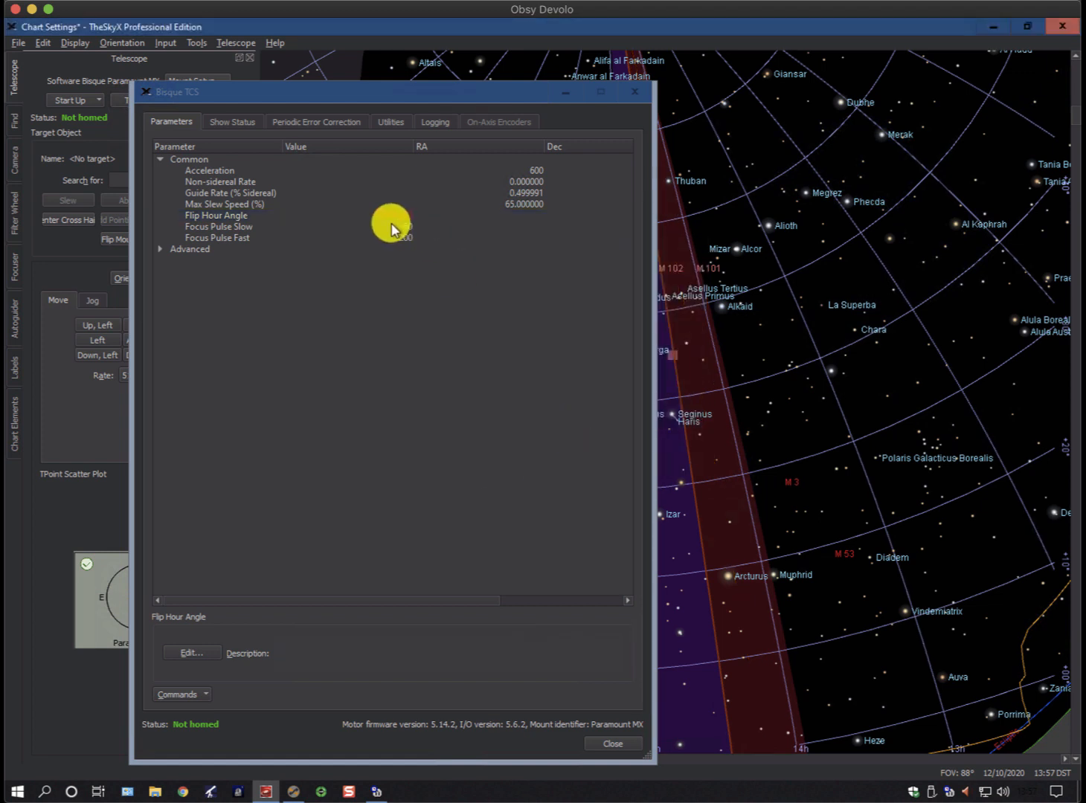
pyautogui.click(439, 93)
pyautogui.moveTo(439, 93); pyautogui.dragTo(382, 98)
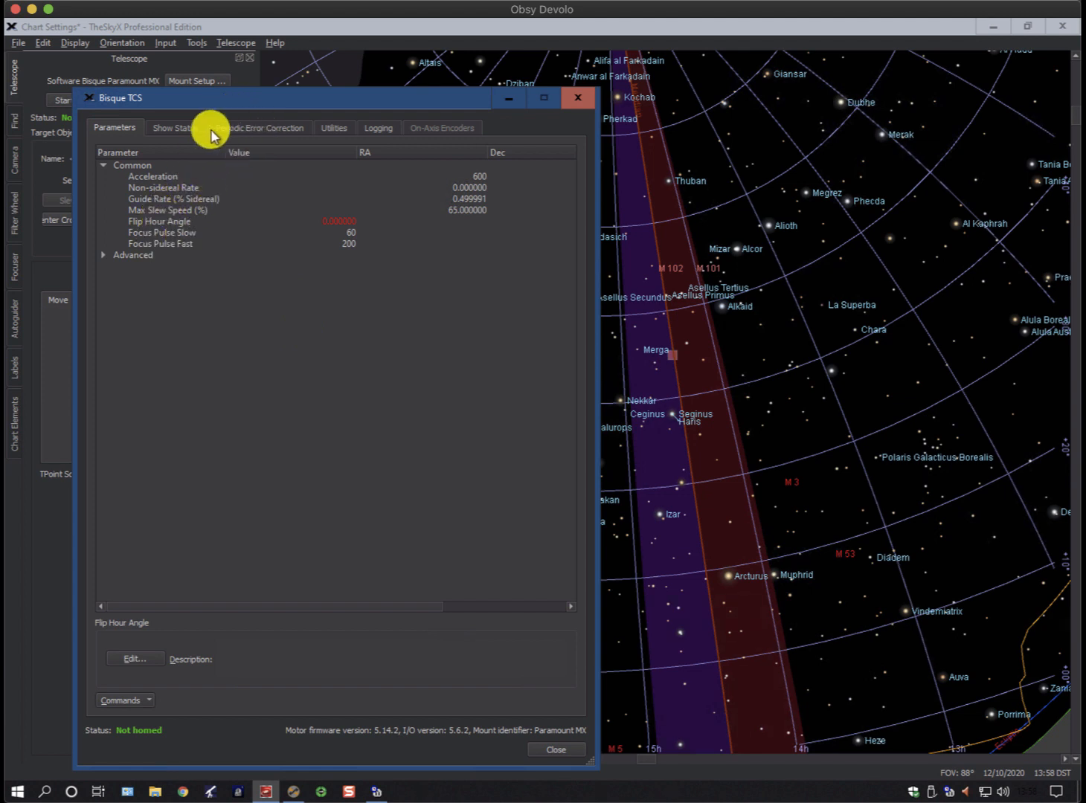
# Set the mount slew limit for the OTA on the east side of the pier to 0.99 hours beyond the meridian
pyautogui.click(335, 130)
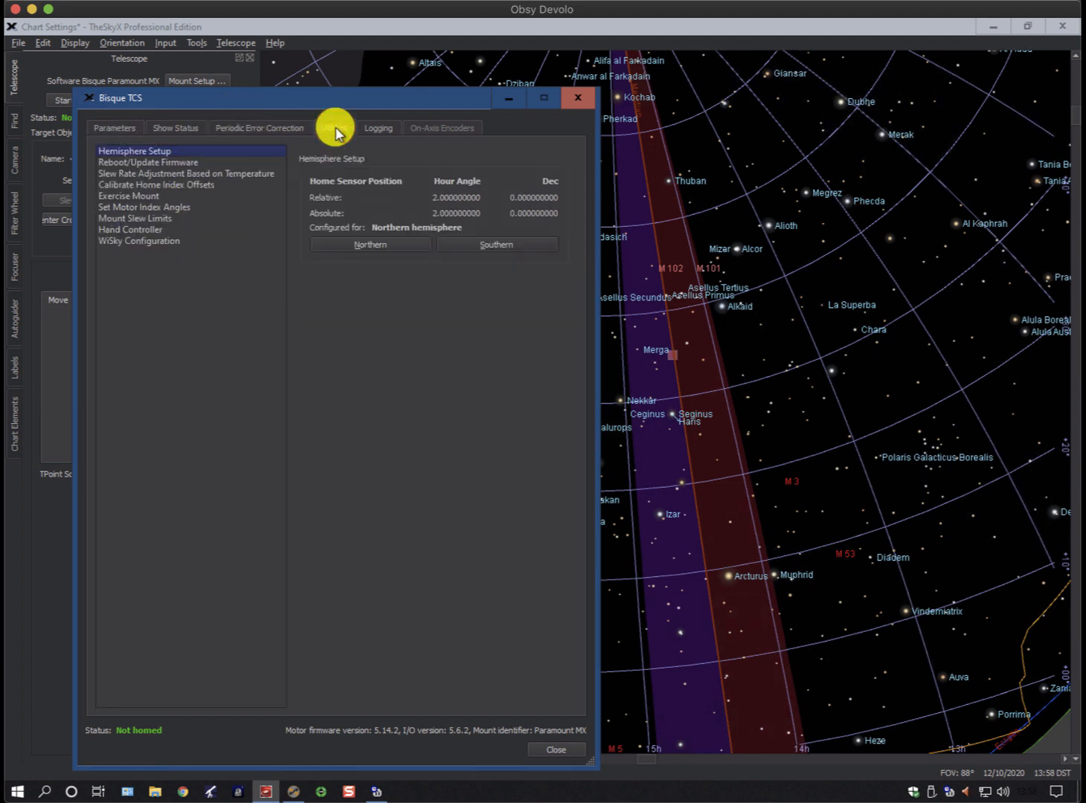
pyautogui.click(116, 219)
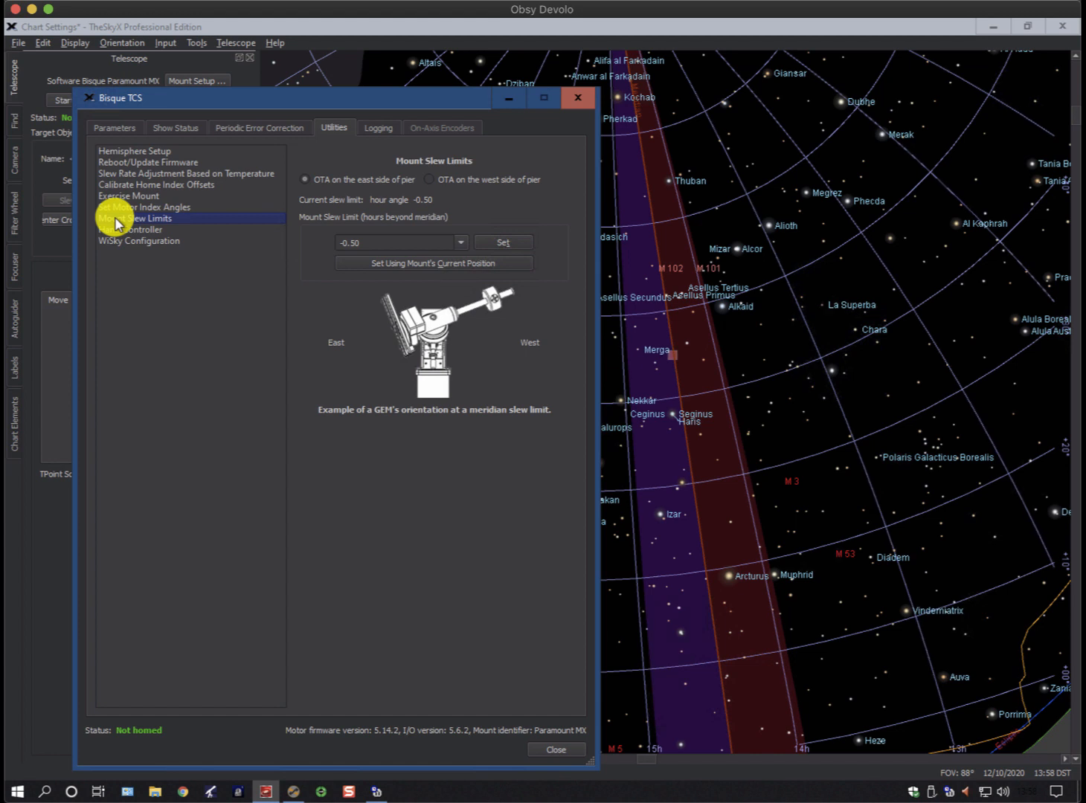
pyautogui.click(364, 243)
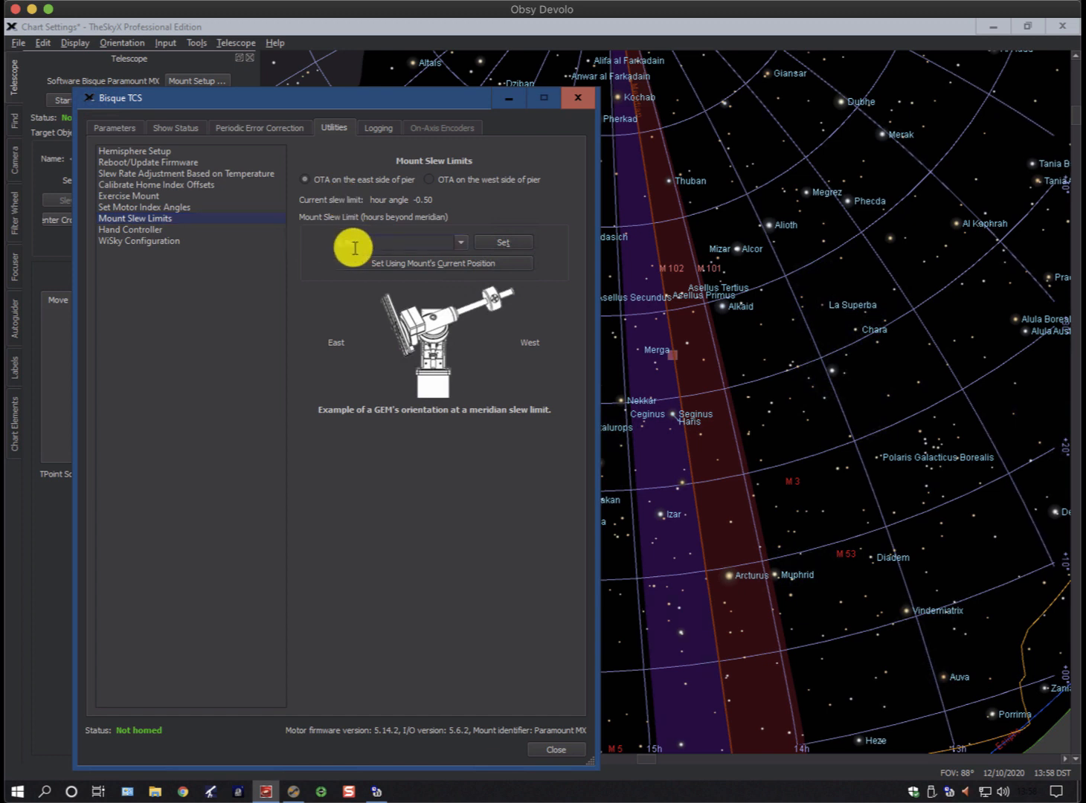
pyautogui.click(500, 244)
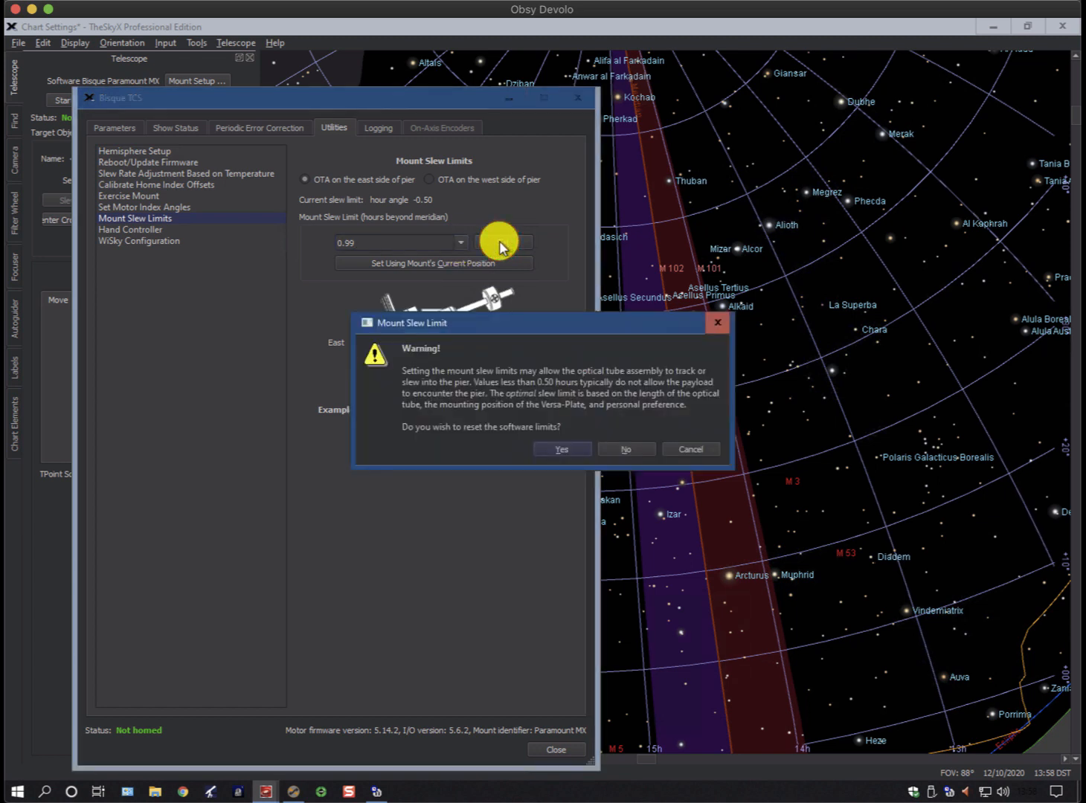
pyautogui.click(562, 448)
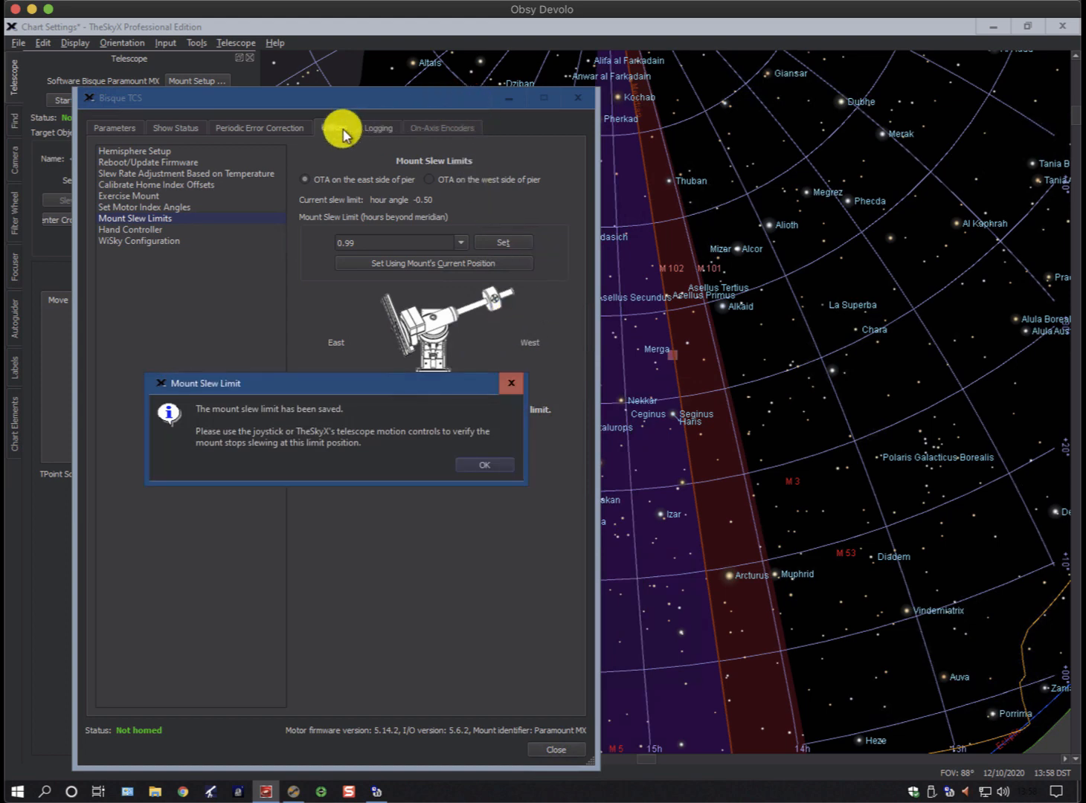
pyautogui.click(485, 464)
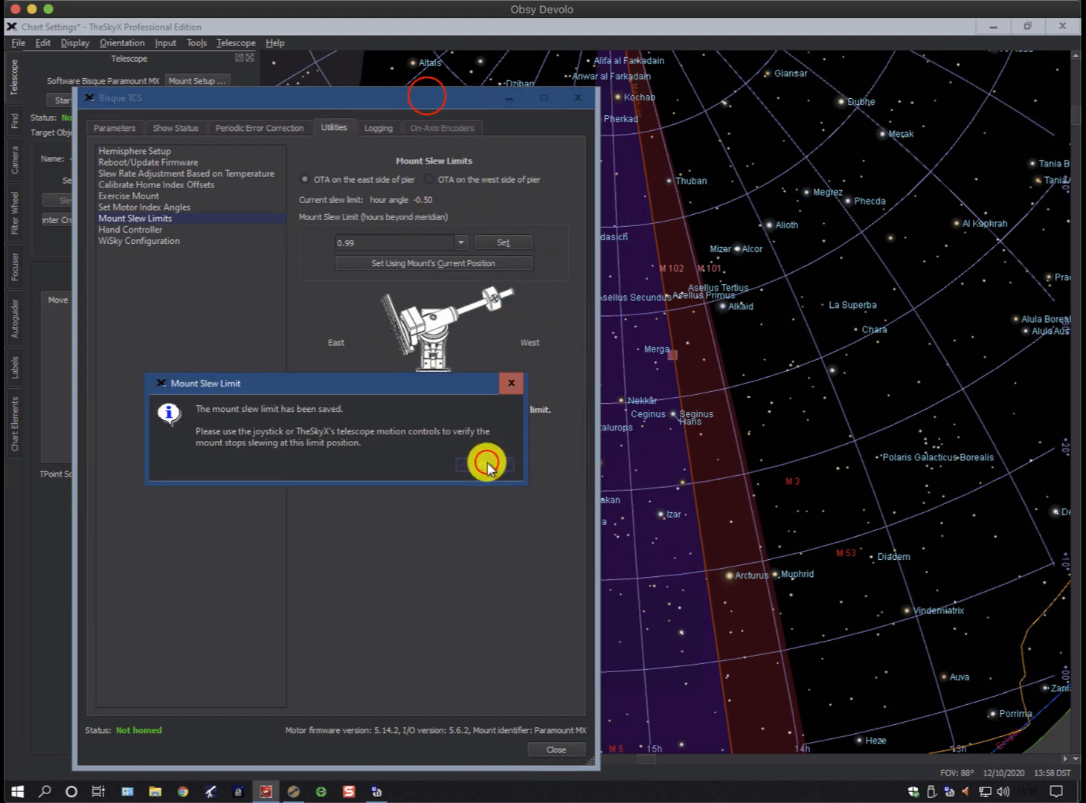
# Set the mount slew limit for the OTA on the east side of the pier to -0.5 hours beyond the meridian
pyautogui.moveTo(426, 96); pyautogui.dragTo(1075, 777)
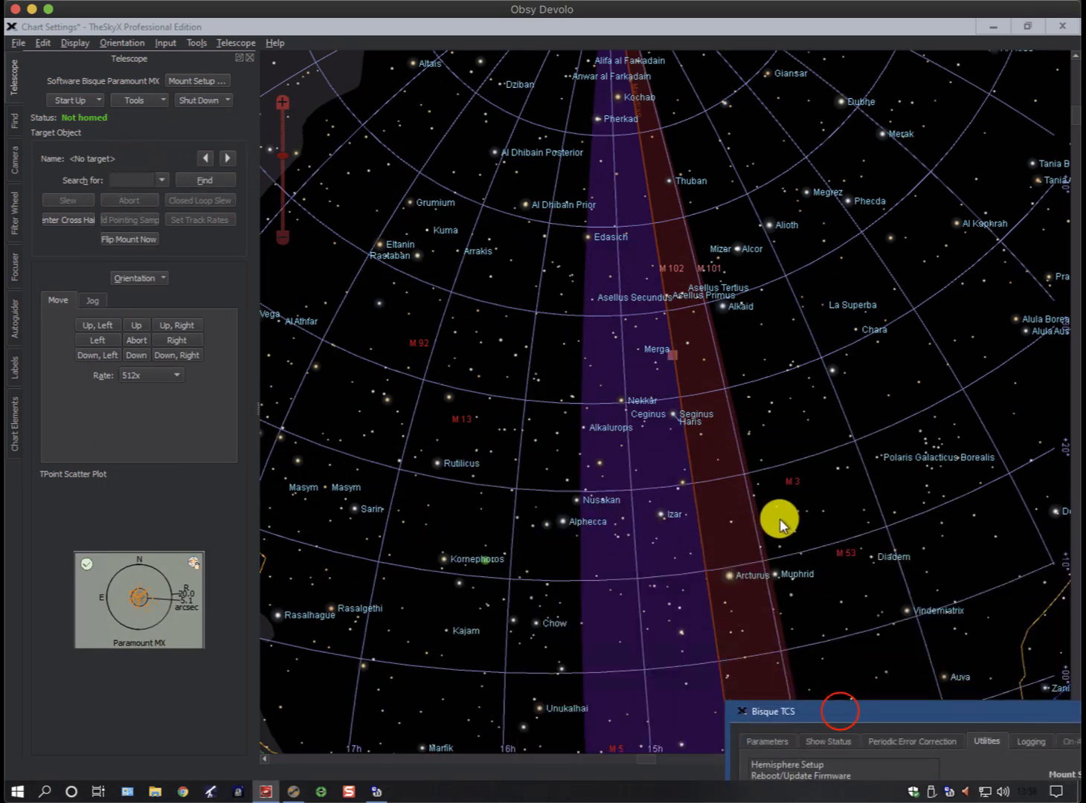
pyautogui.click(837, 713)
pyautogui.moveTo(837, 713); pyautogui.dragTo(387, 109)
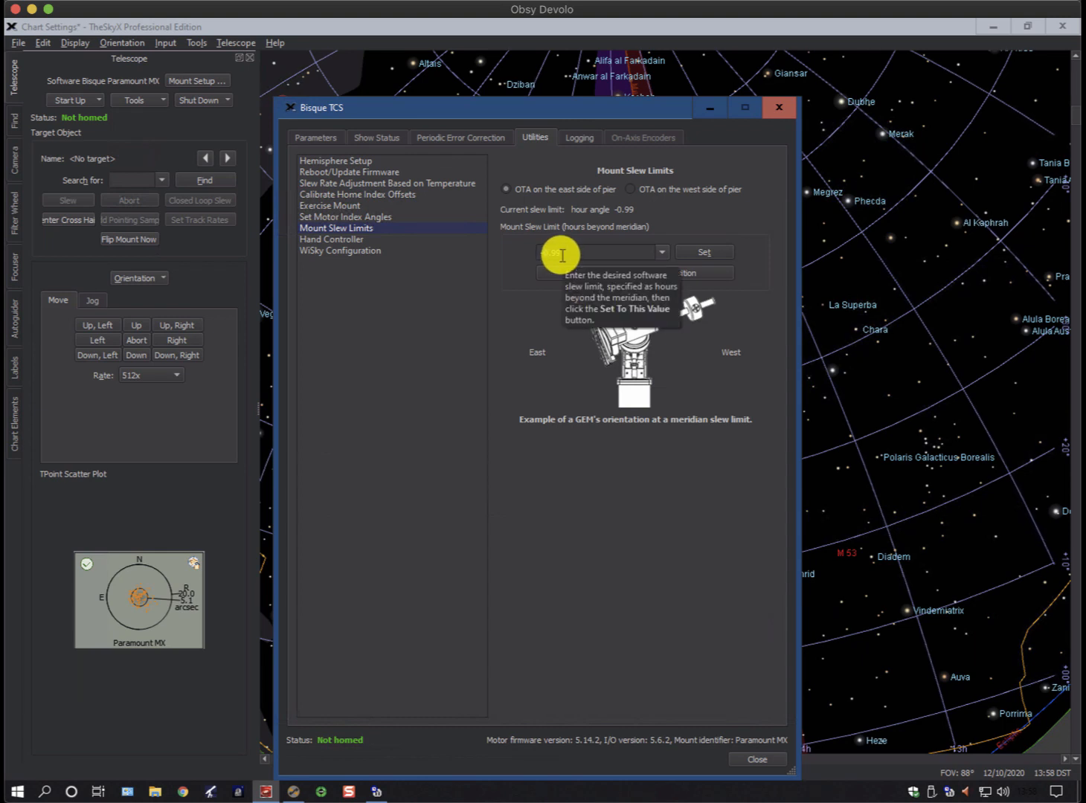
pyautogui.click(626, 190)
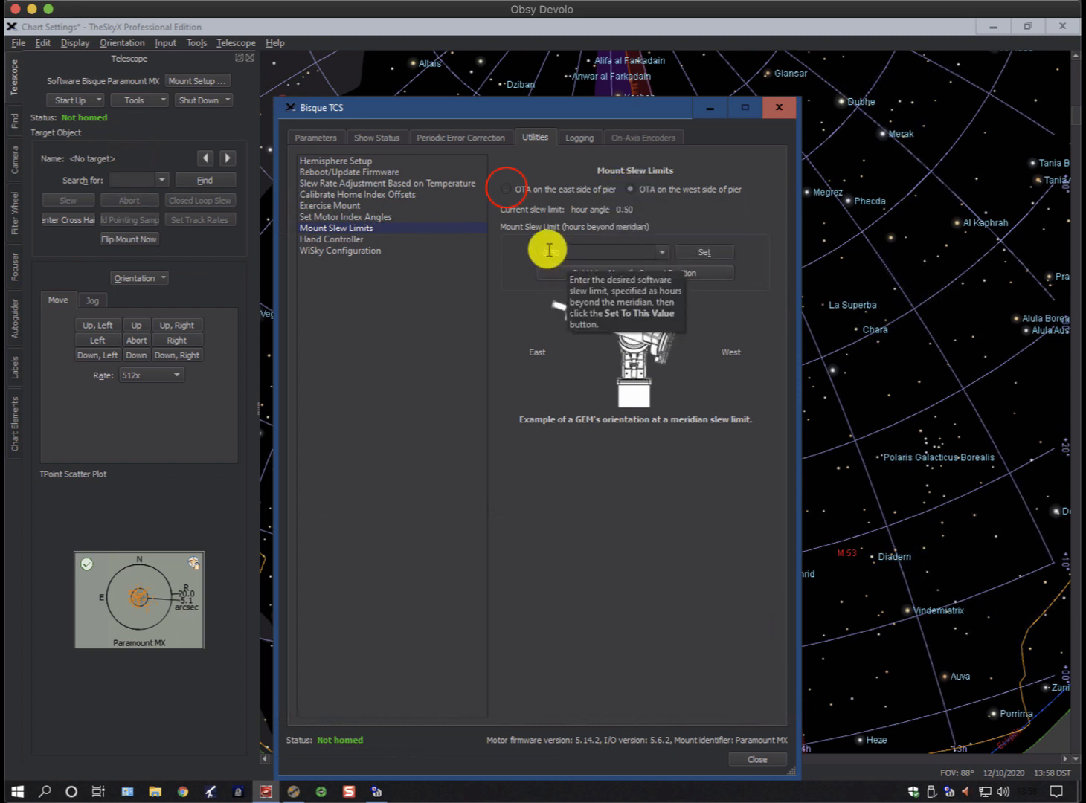
pyautogui.click(506, 190)
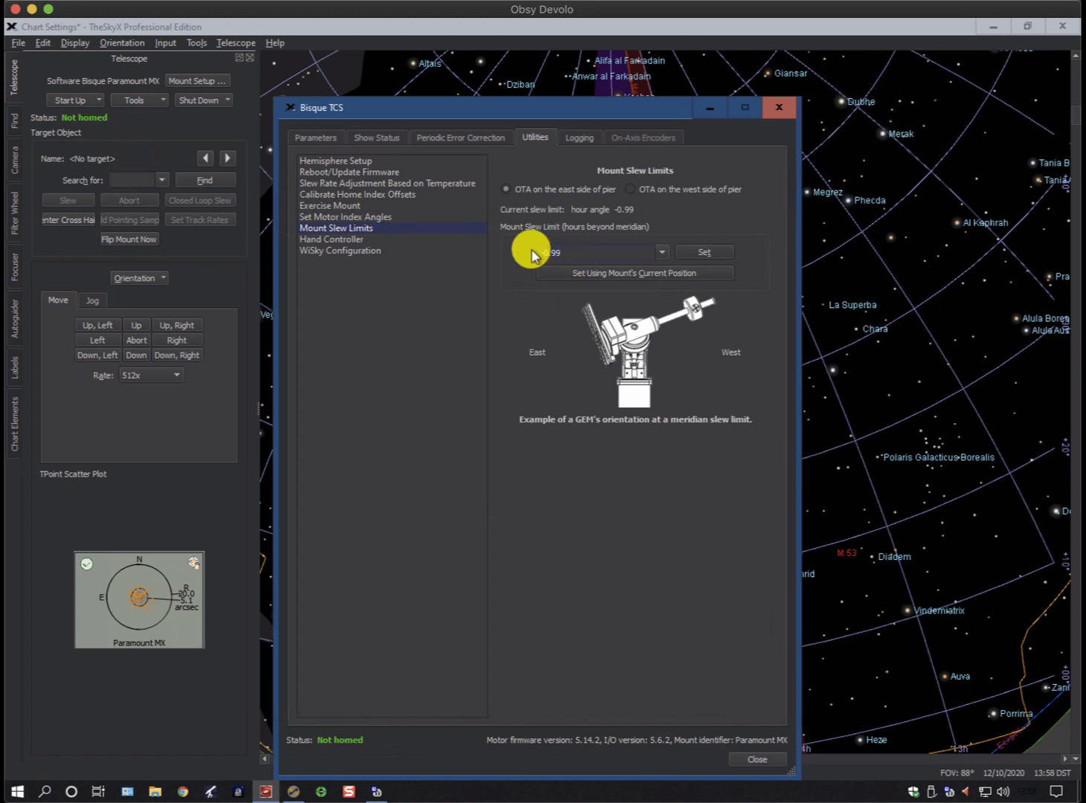
pyautogui.click(533, 256)
pyautogui.write('-0.5')
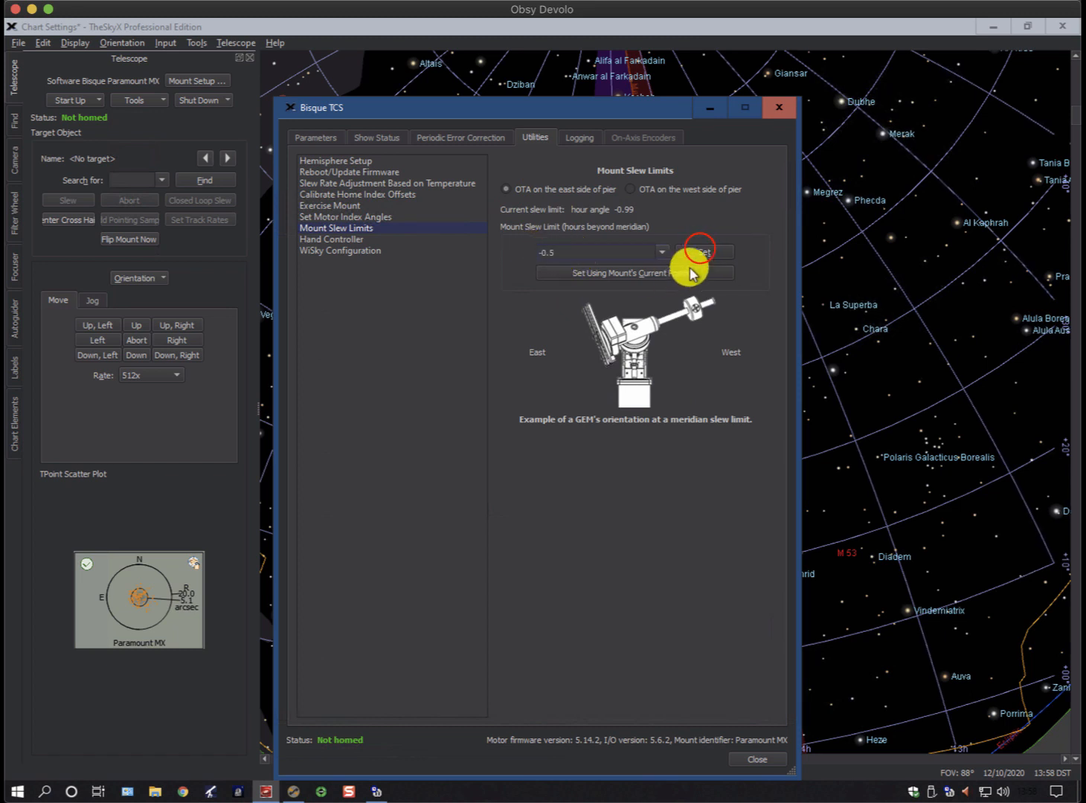
pyautogui.click(699, 252)
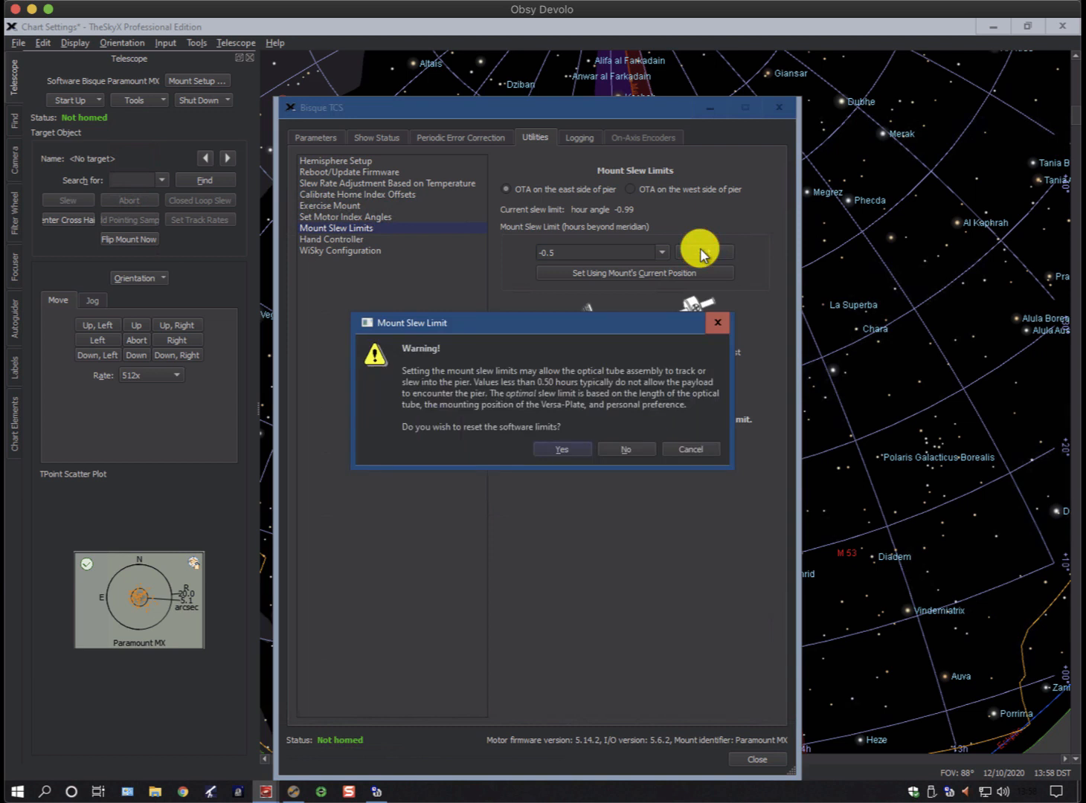
pyautogui.click(570, 451)
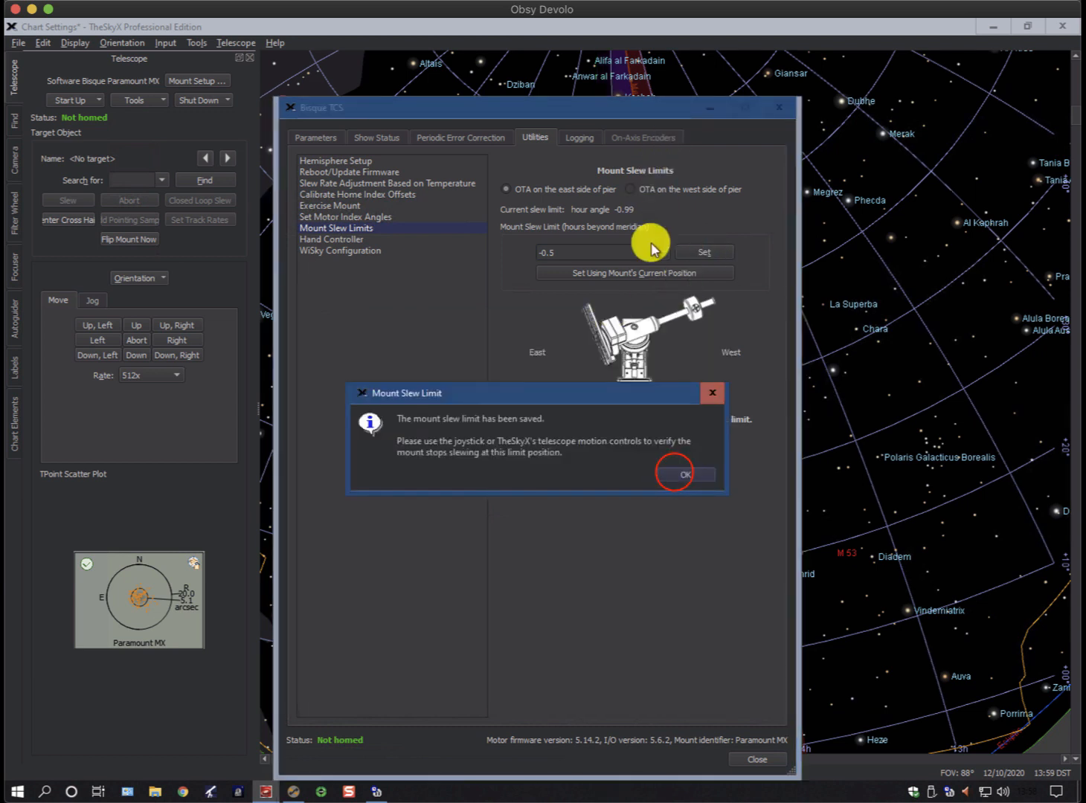
pyautogui.click(673, 471)
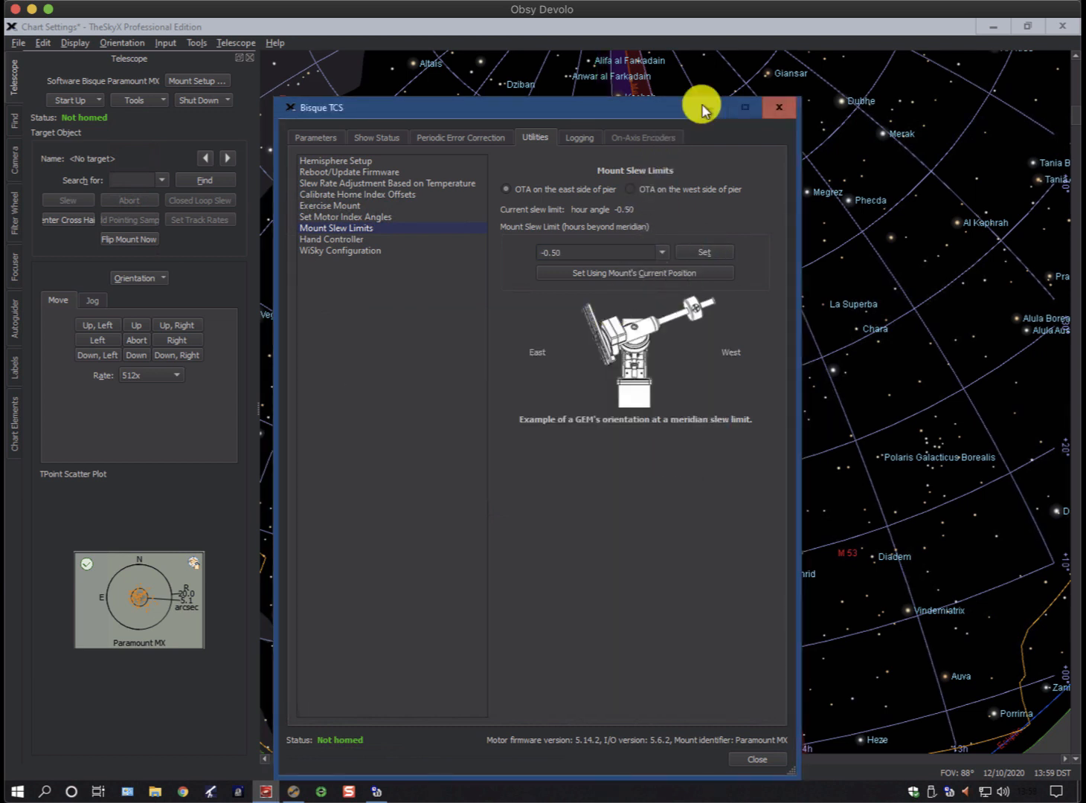
# Save all Bisque TCS parameters to the mount and close the dialog
pyautogui.moveTo(546, 117); pyautogui.dragTo(578, 138)
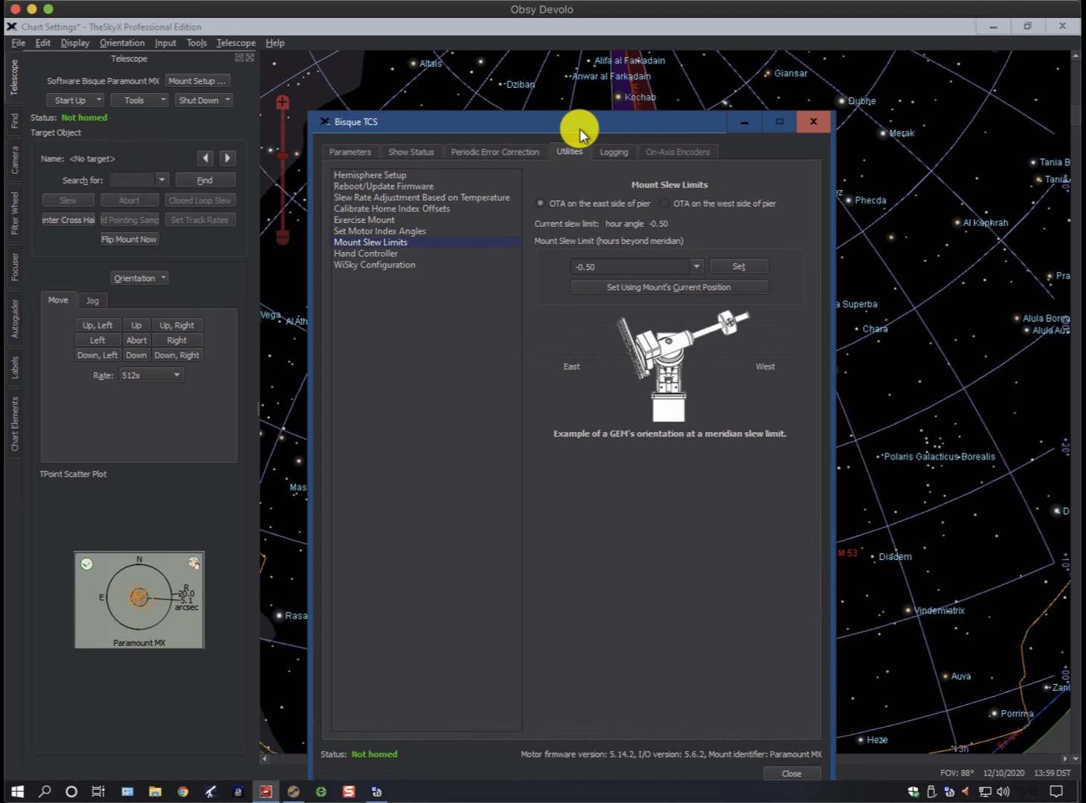
pyautogui.click(355, 154)
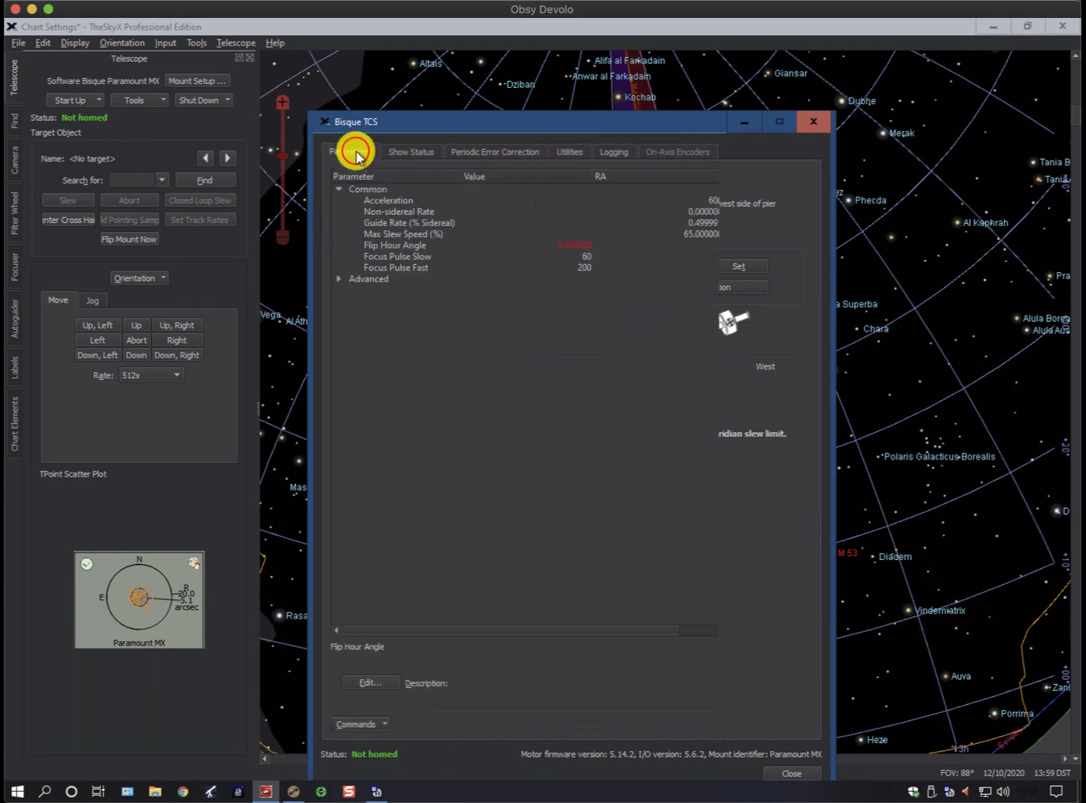
pyautogui.click(379, 726)
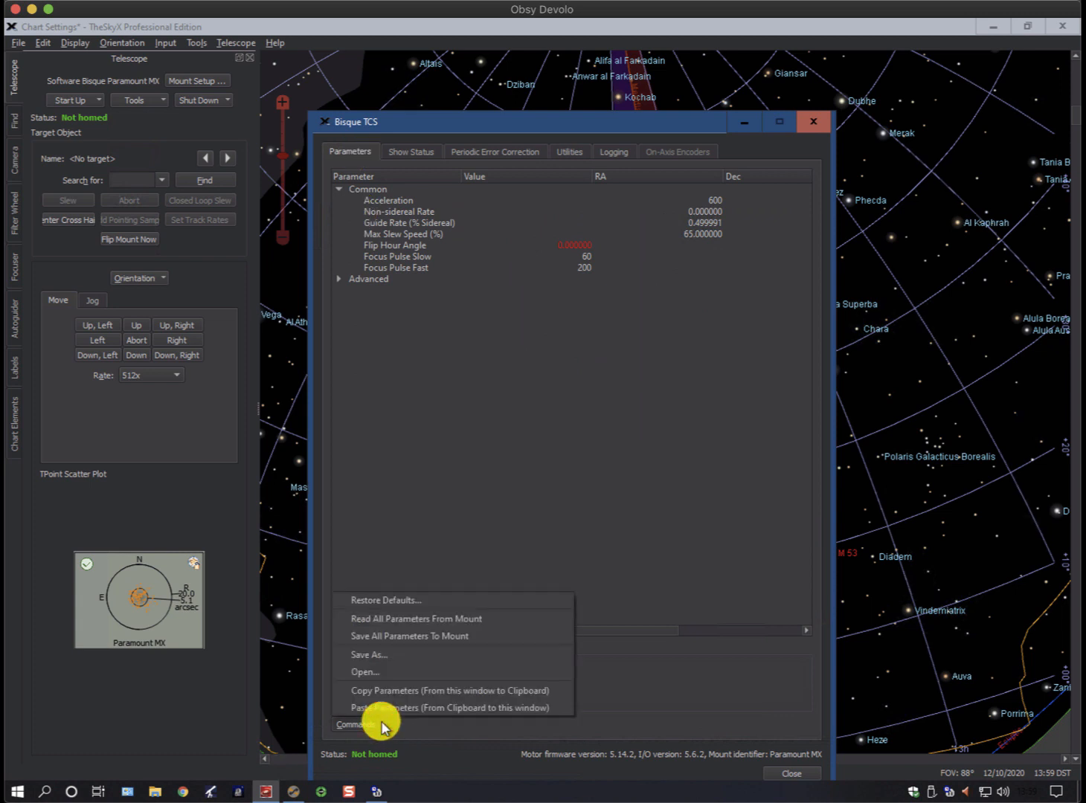
pyautogui.click(380, 638)
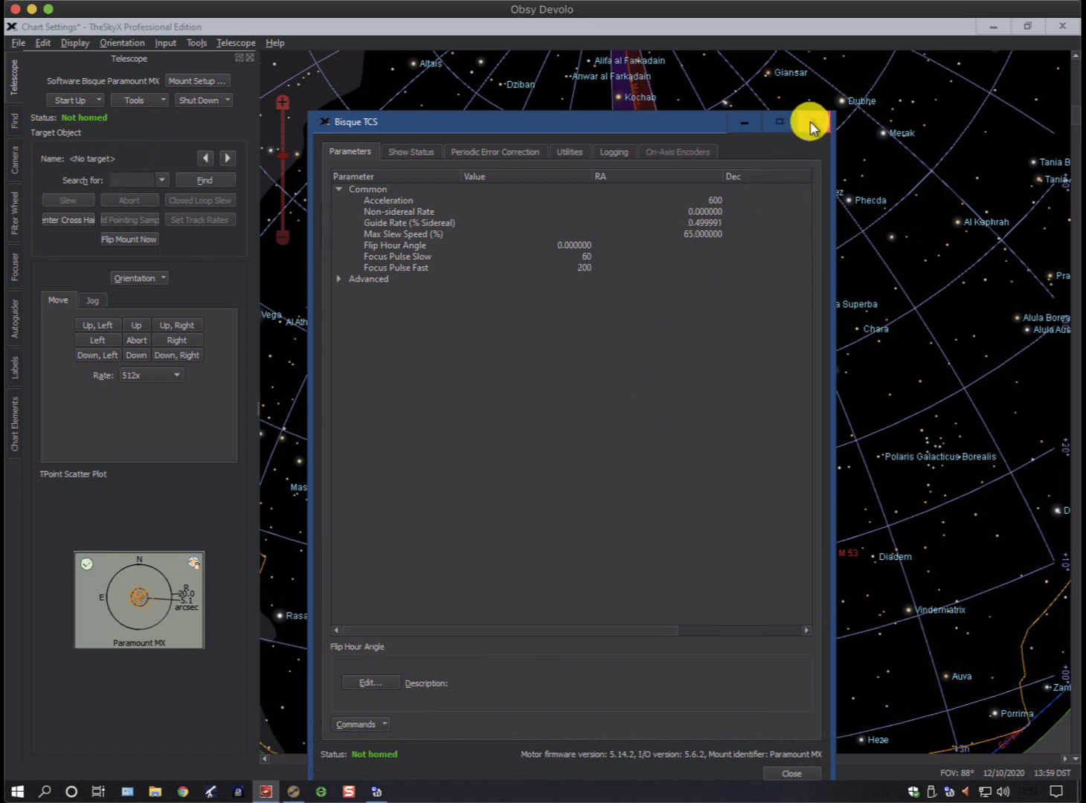
pyautogui.click(811, 126)
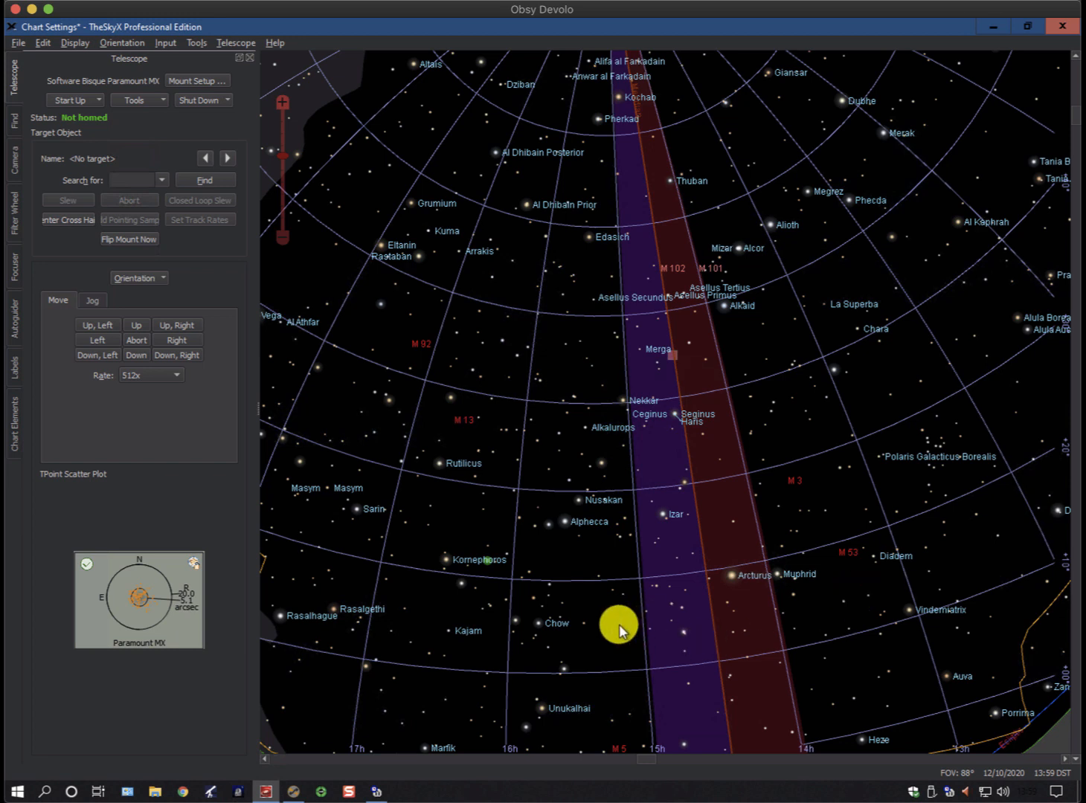
pyautogui.moveTo(844, 607)
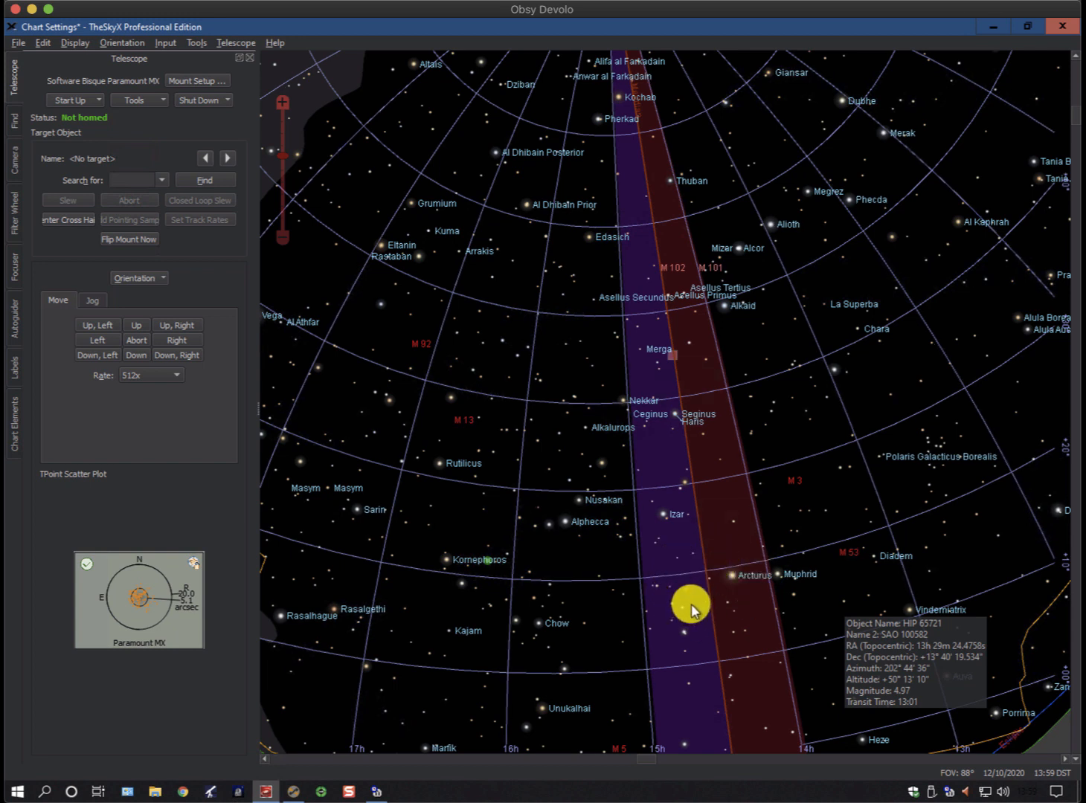
# Switch to Sequence Generator Pro and enable Park when sequence completes and Use Auto Meridian Flip in the Control Panel's telescope options
pyautogui.click(293, 790)
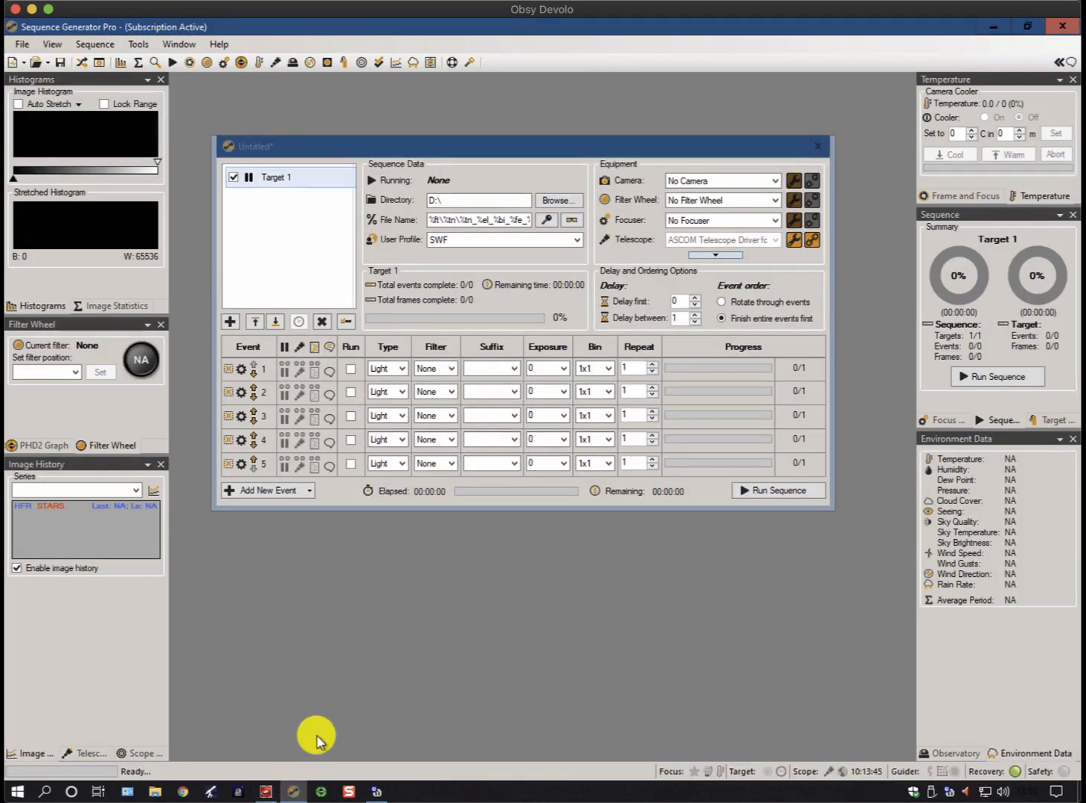
pyautogui.click(99, 63)
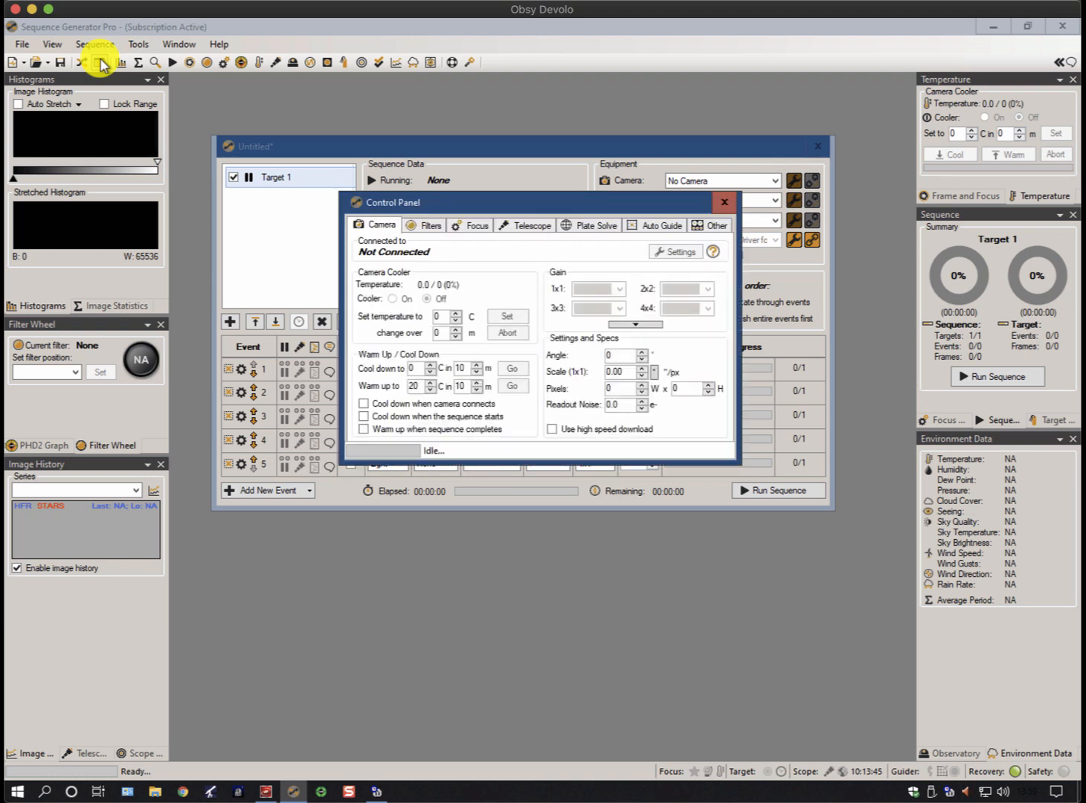
pyautogui.click(519, 225)
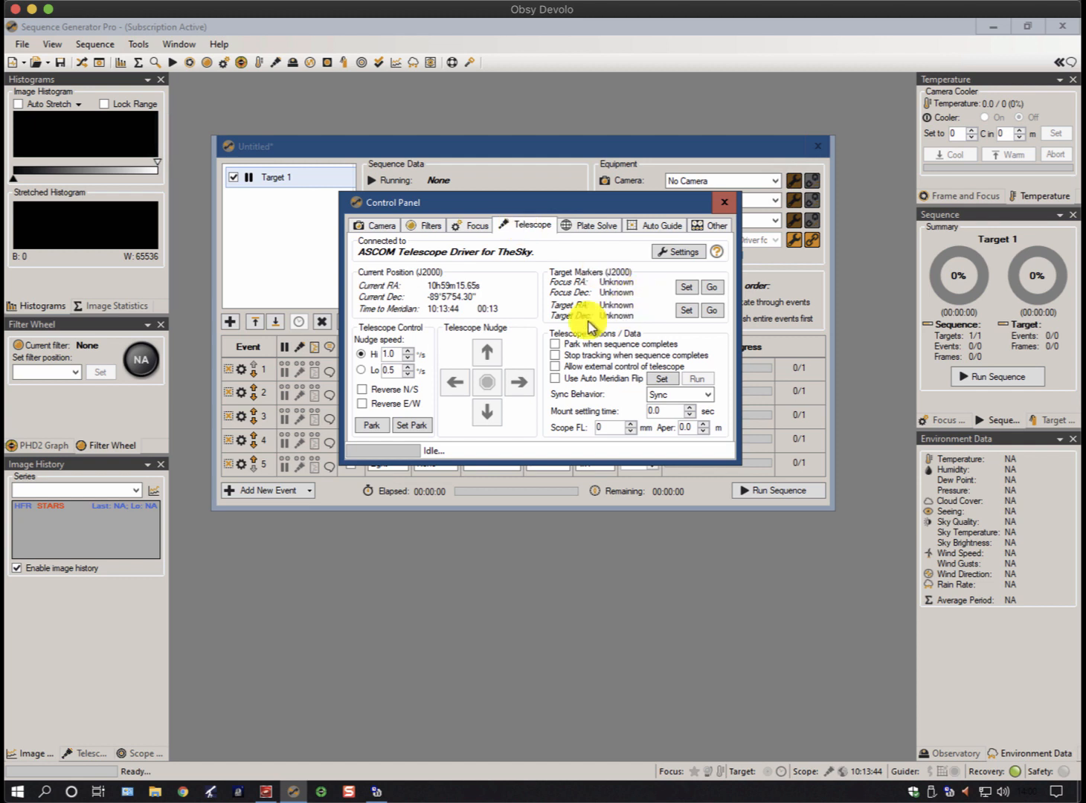
pyautogui.click(555, 346)
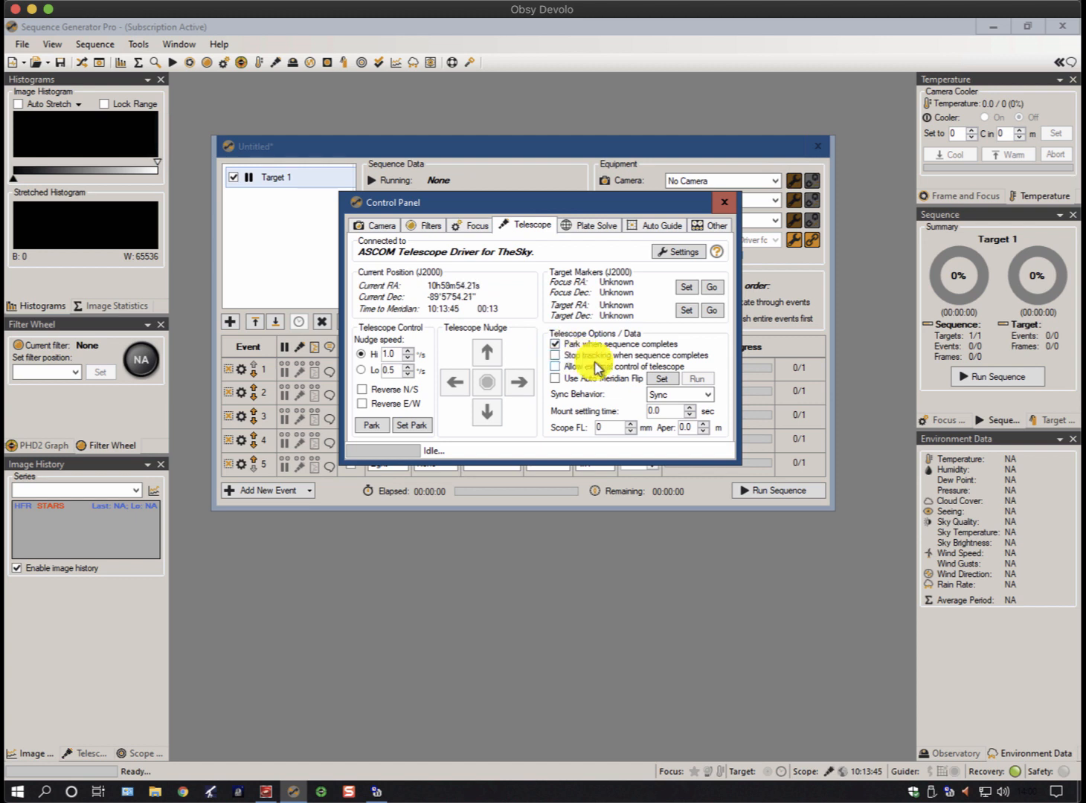
pyautogui.click(553, 379)
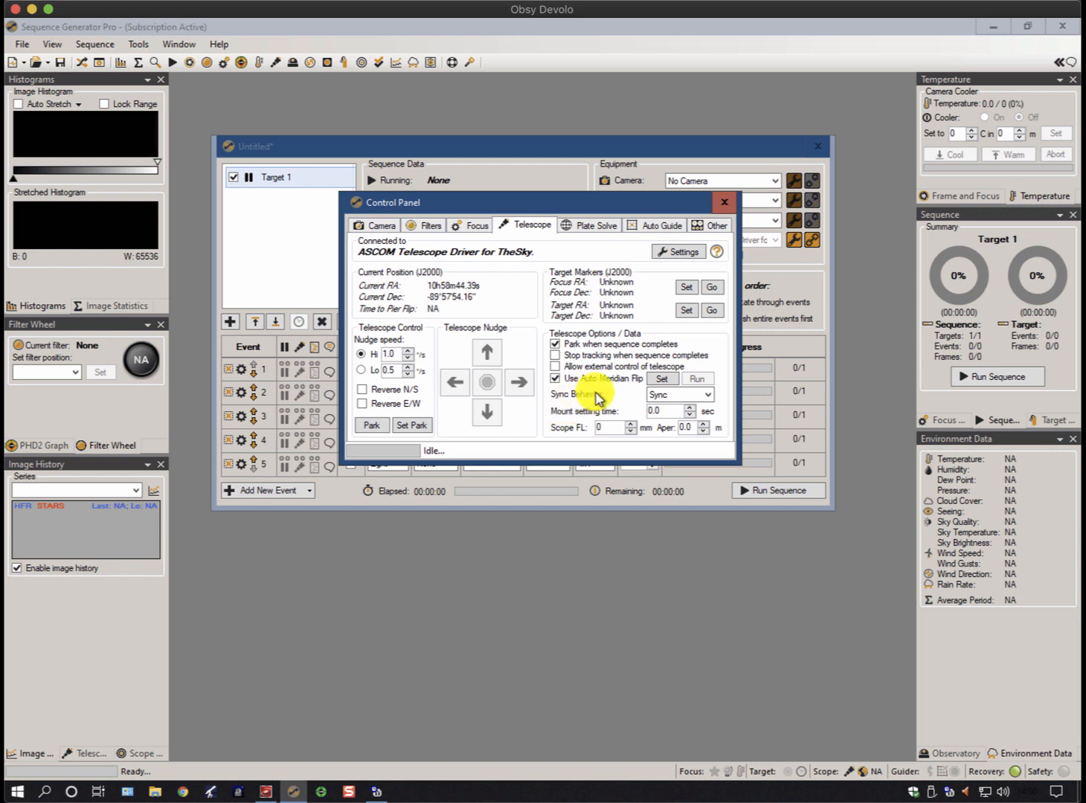
# Configure the meridian flip with 22 minutes past meridian, Wait For Meridian enabled and an auto-close delay of 5
pyautogui.click(662, 380)
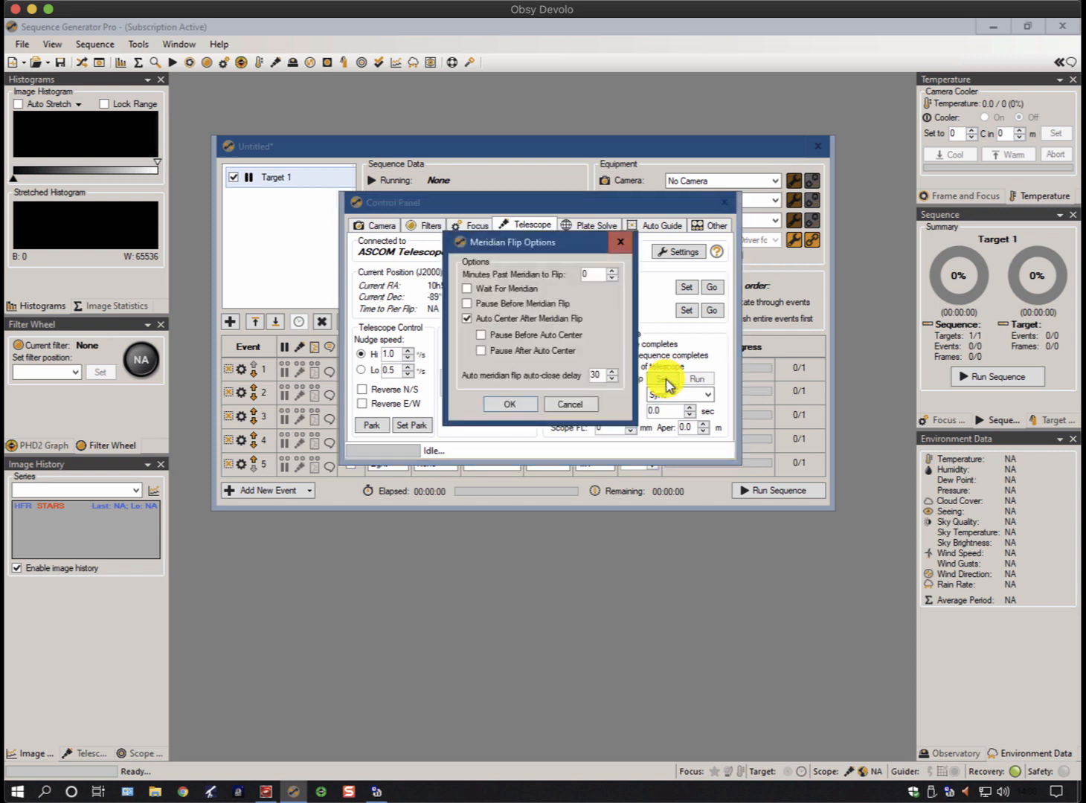
pyautogui.click(583, 276)
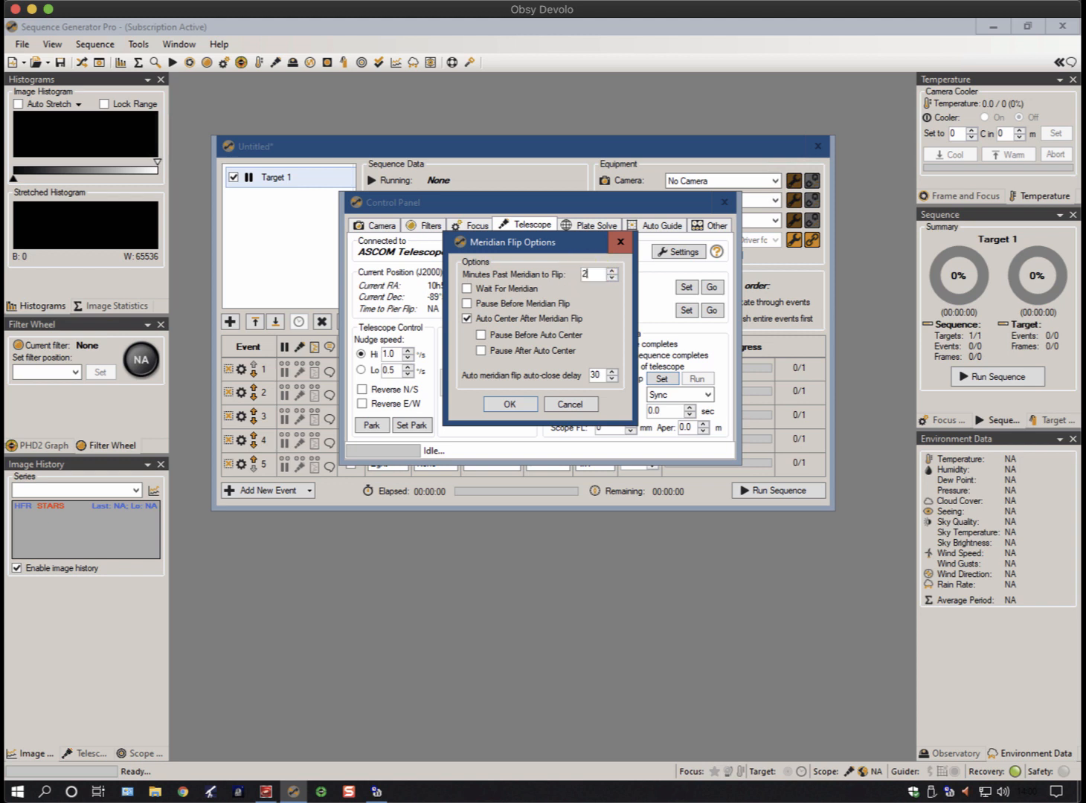
pyautogui.write('22')
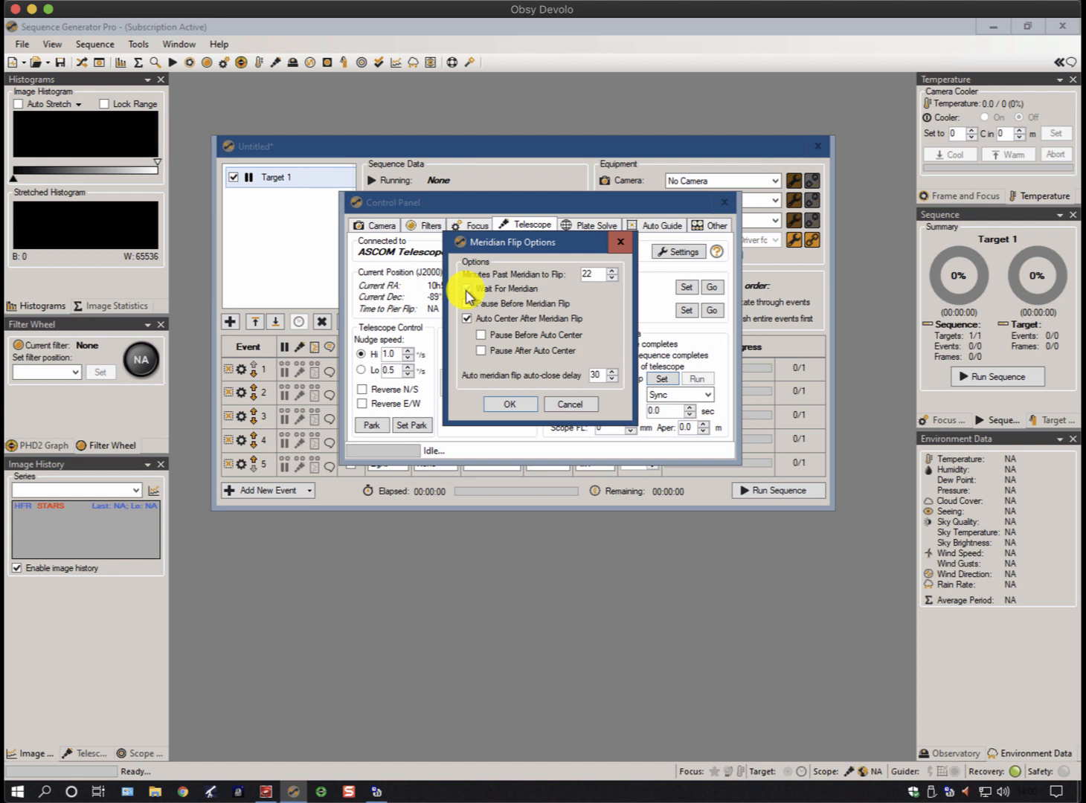
pyautogui.click(468, 290)
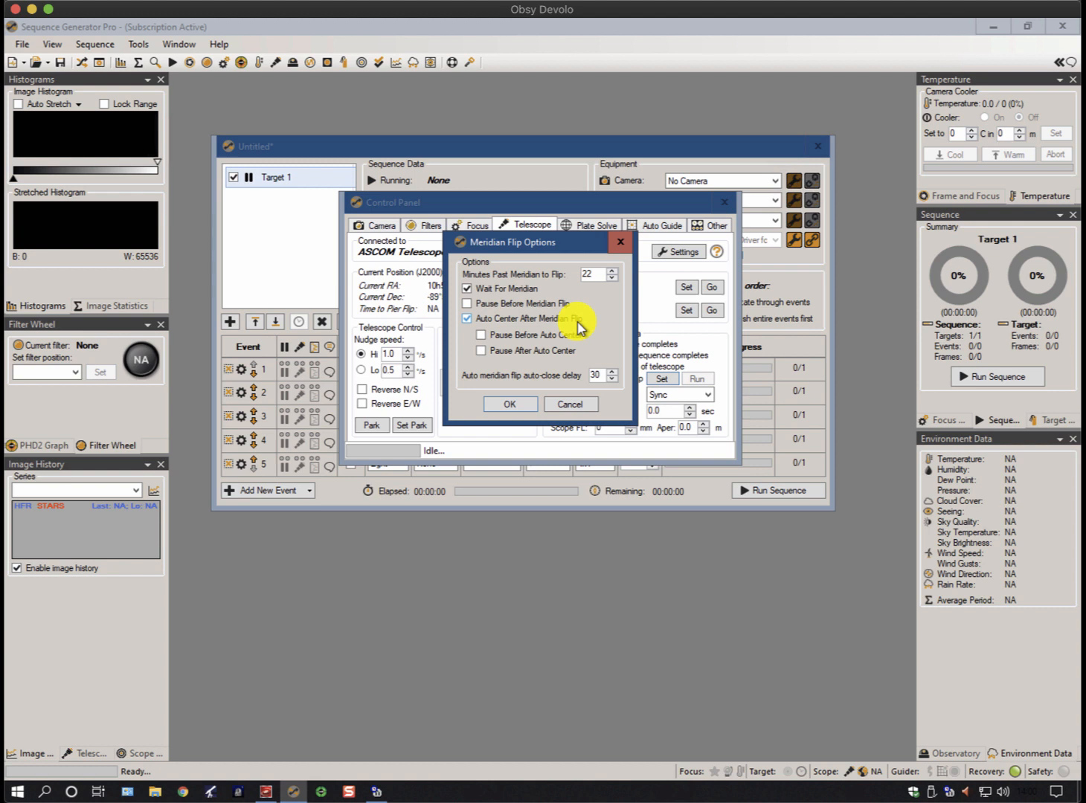
pyautogui.click(597, 375)
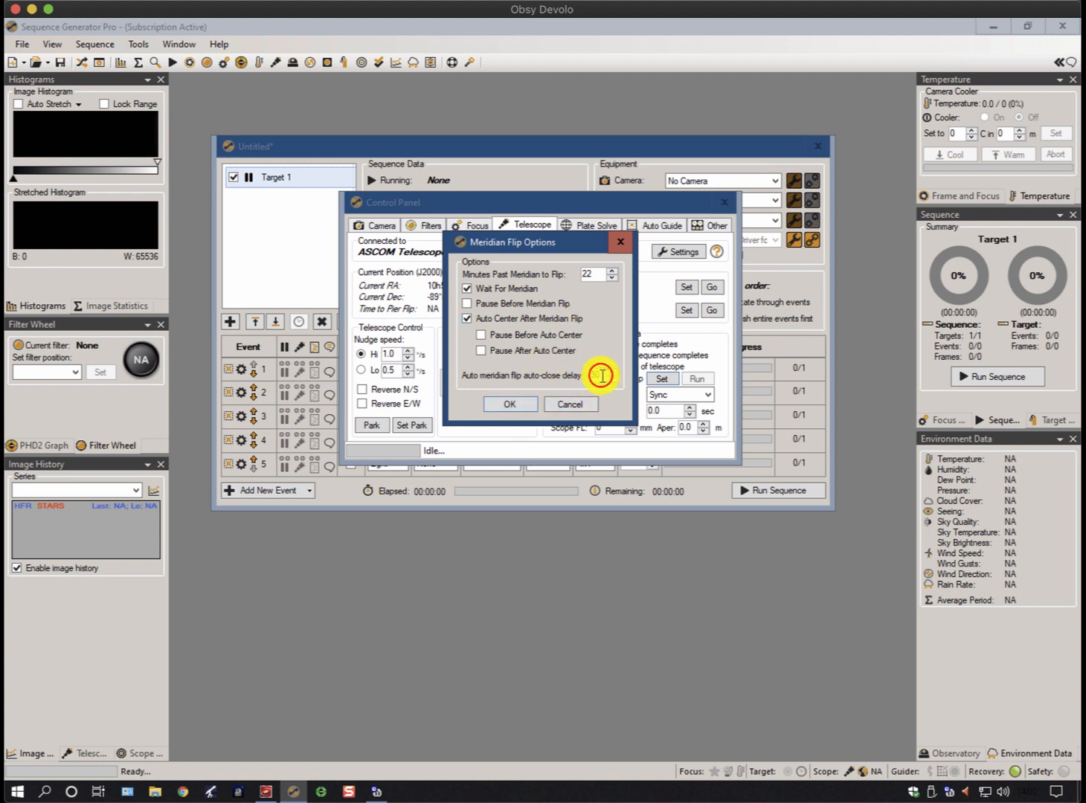
pyautogui.write('5')
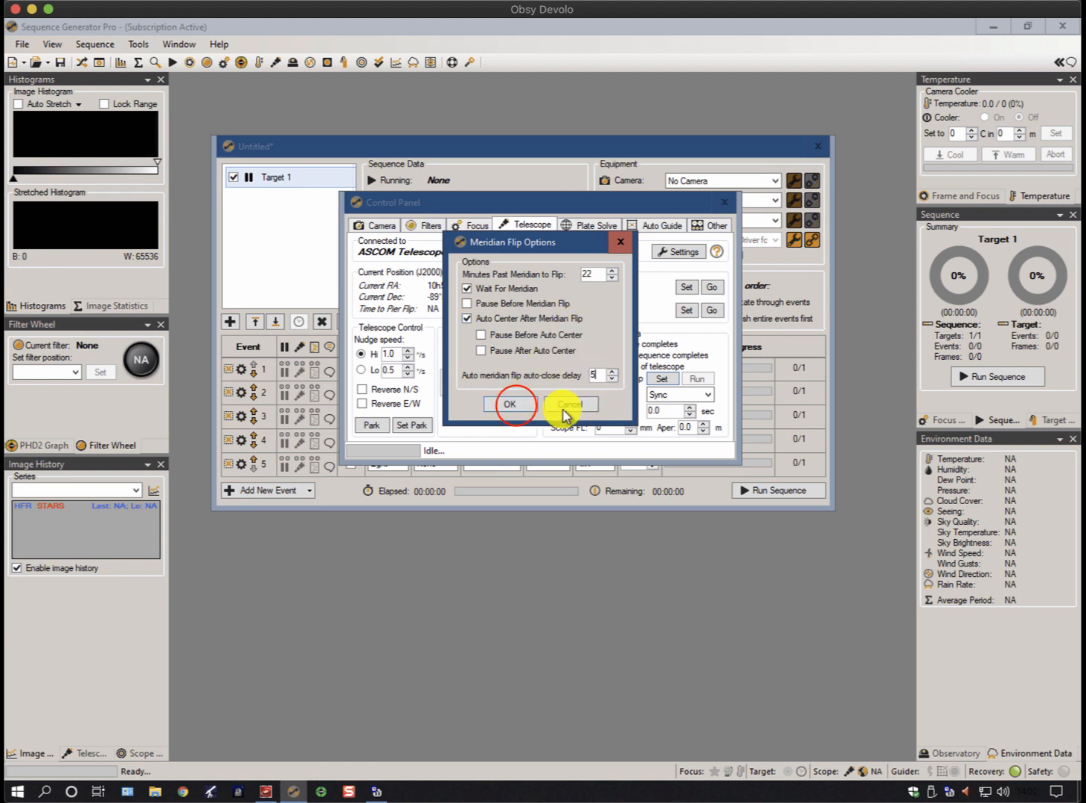
pyautogui.click(515, 406)
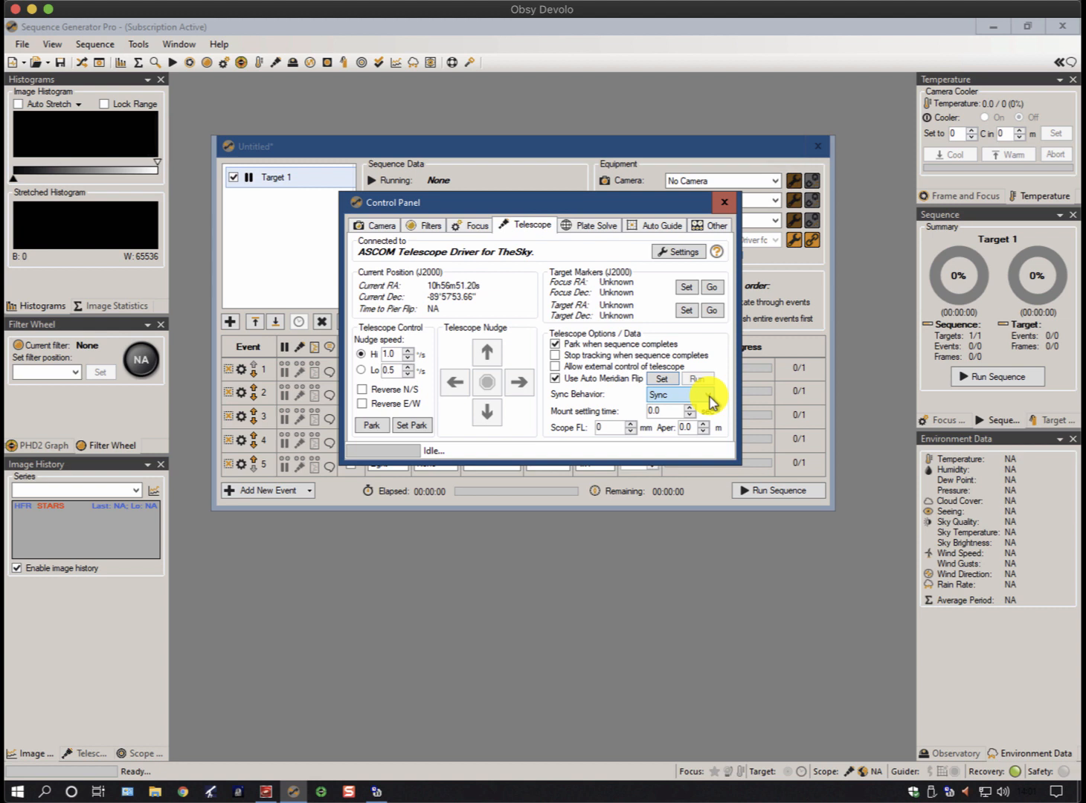
# Set the telescope's Sync Behavior to Target Offset
pyautogui.click(710, 396)
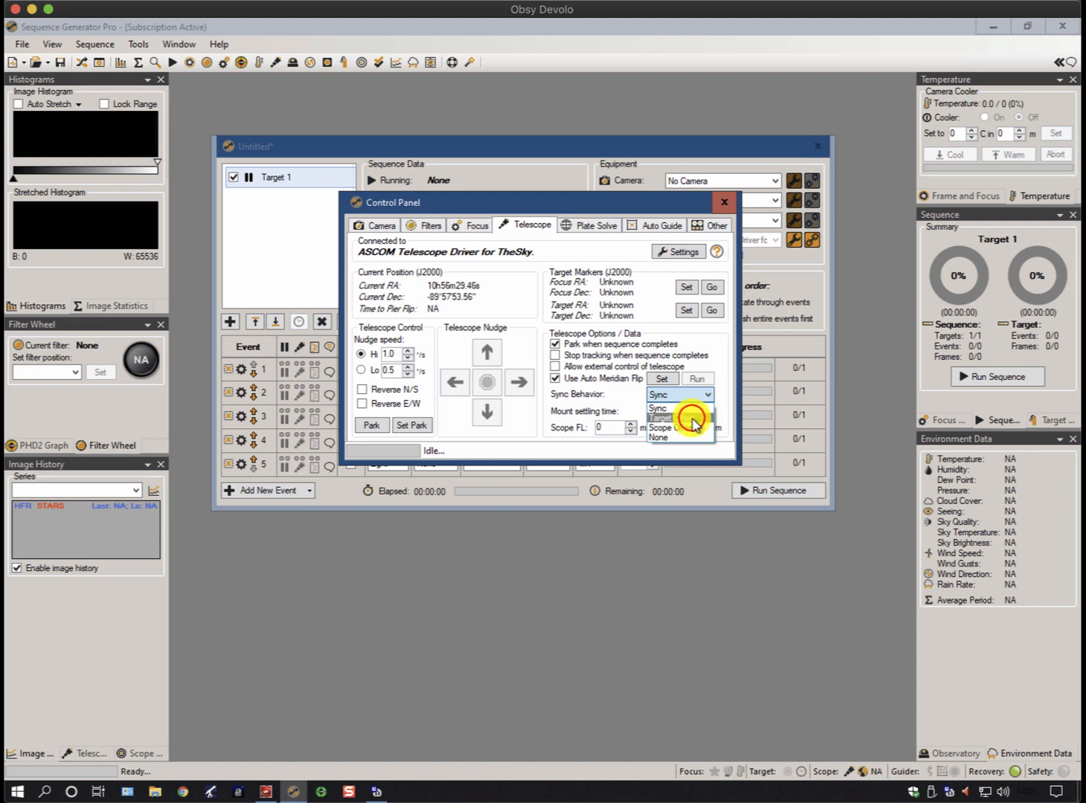
pyautogui.click(692, 419)
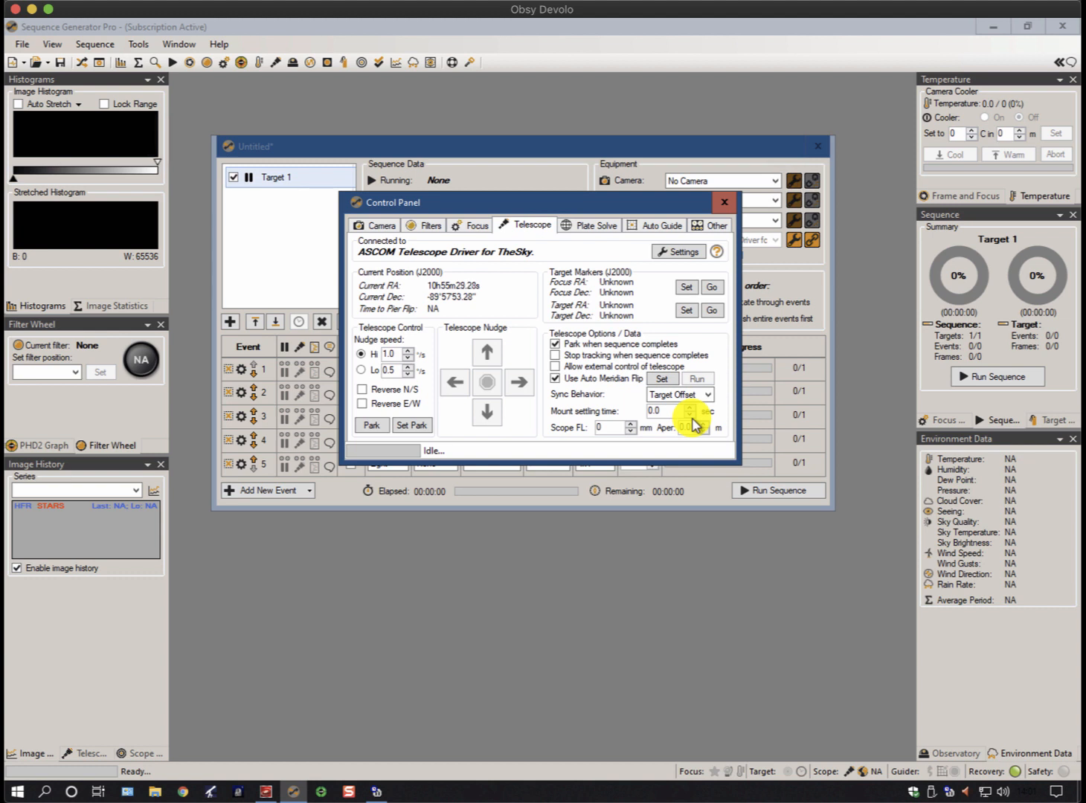
# Review two months of synchronization history in Dimension 4, close the program and return to Sequence Generator Pro
pyautogui.click(267, 790)
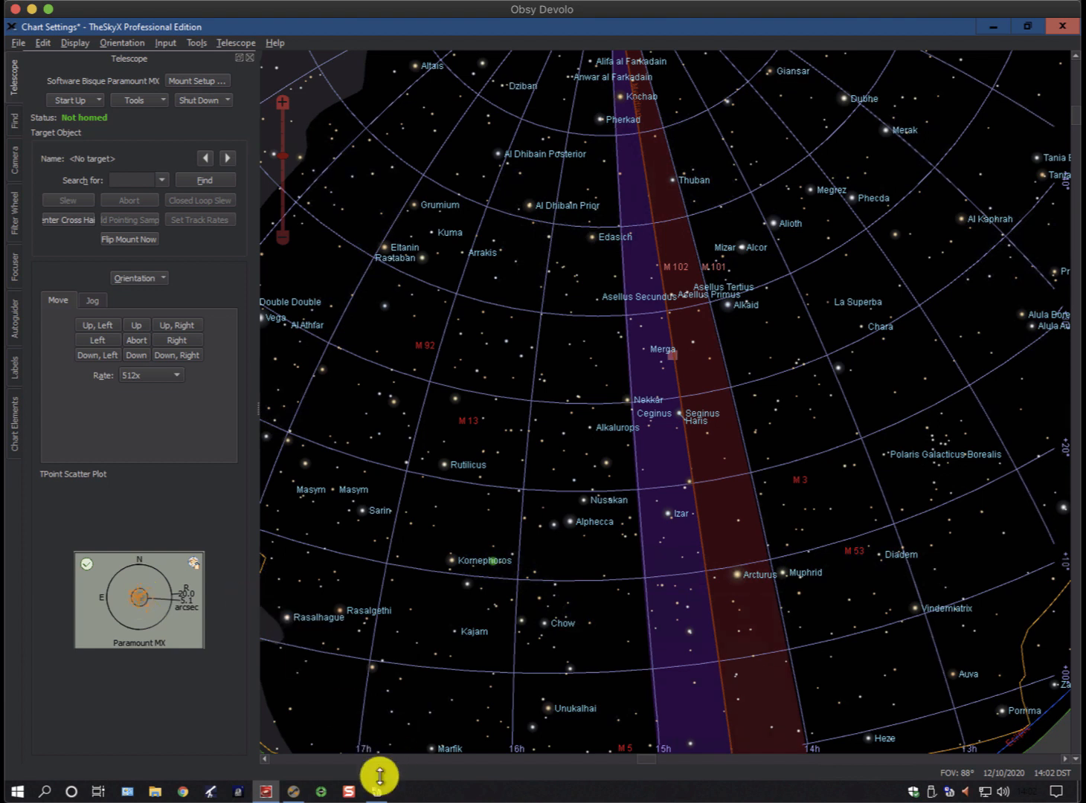
pyautogui.moveTo(376, 793)
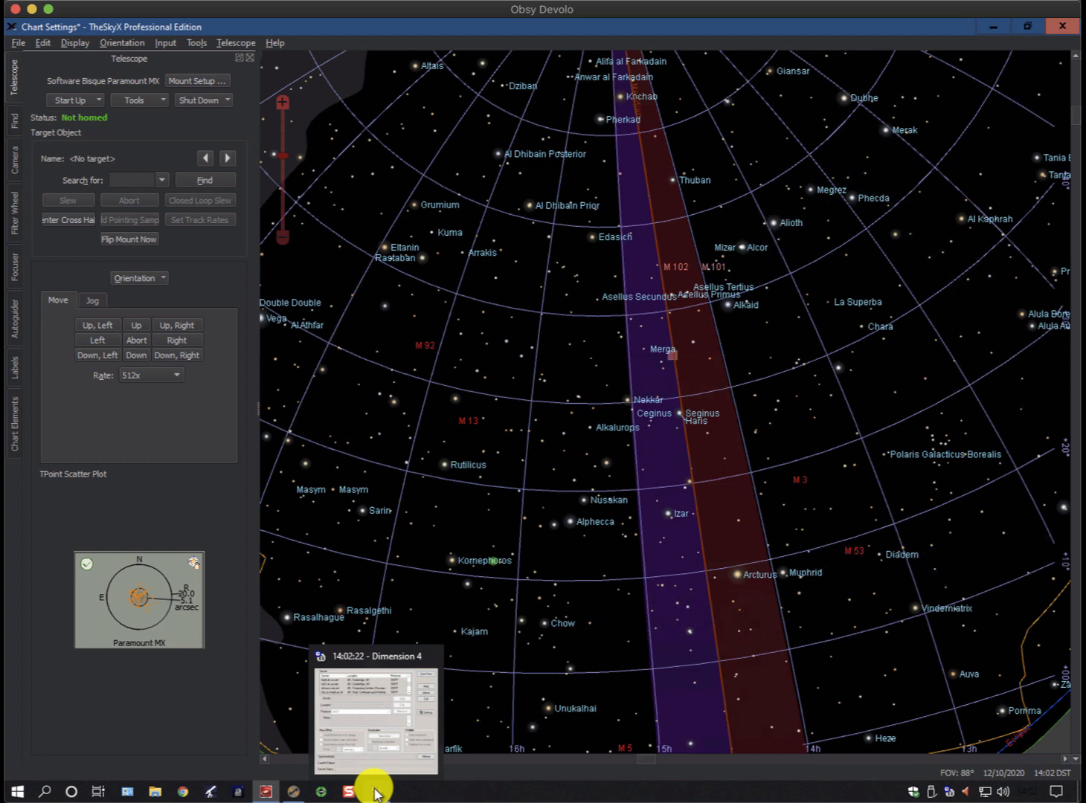
pyautogui.click(379, 793)
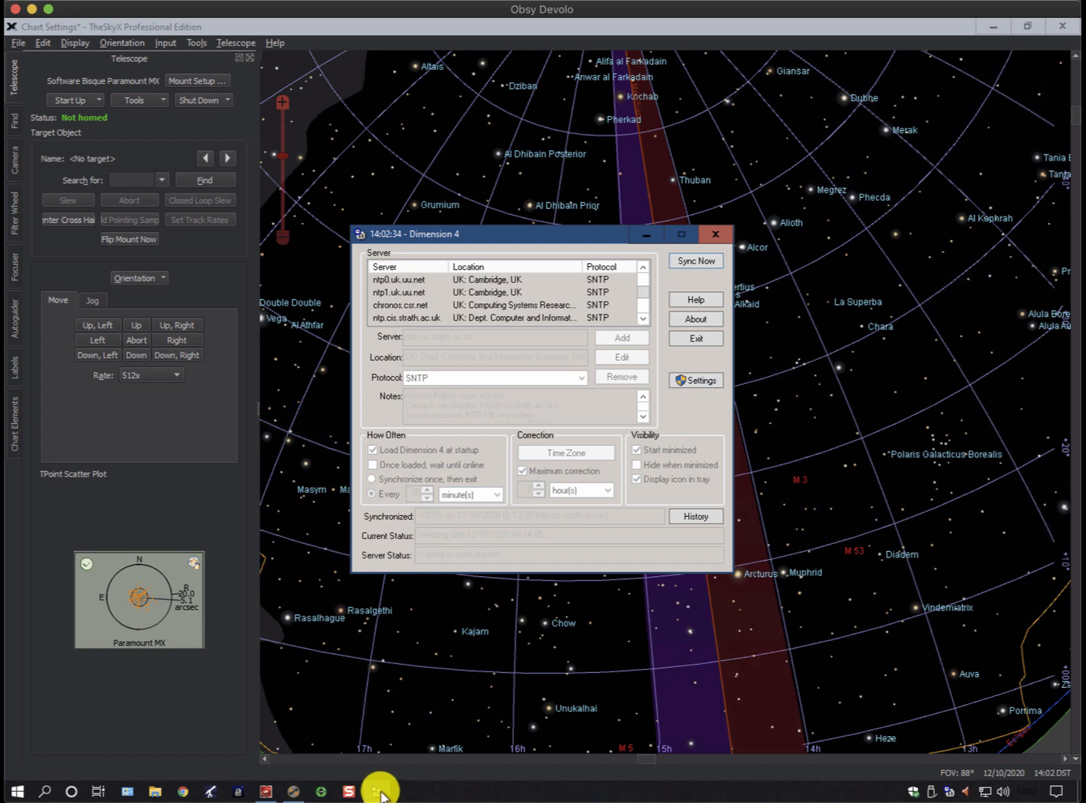
pyautogui.click(691, 515)
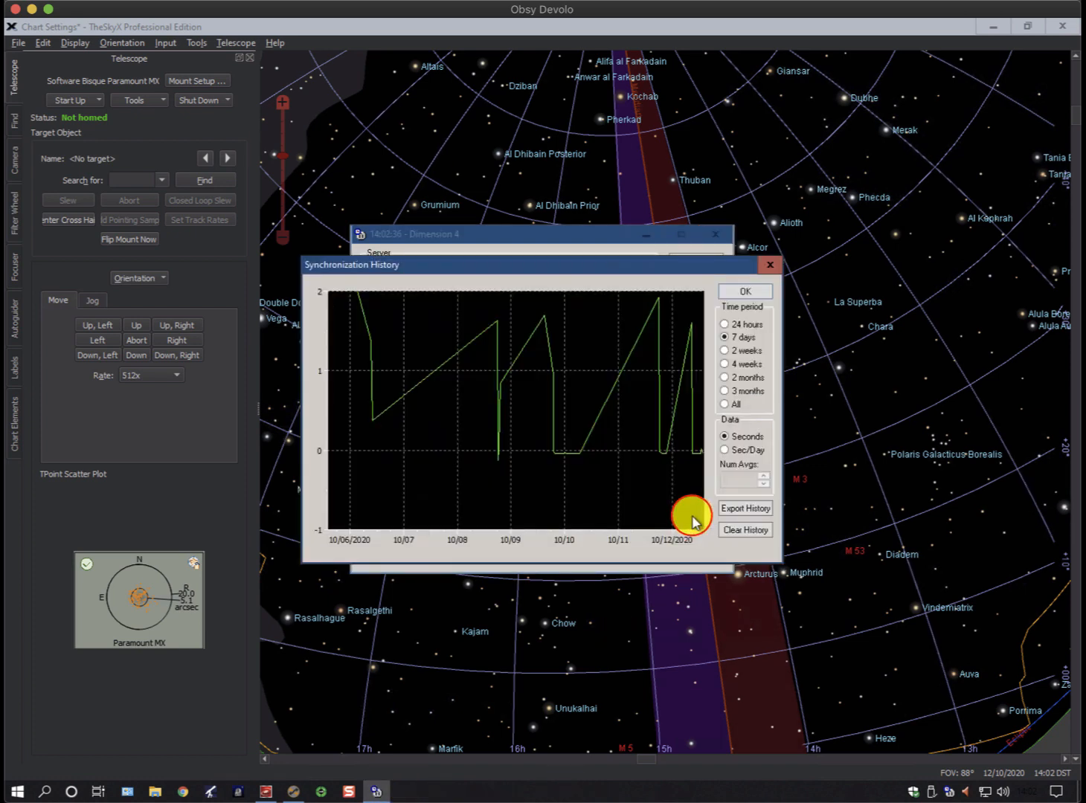
pyautogui.click(723, 377)
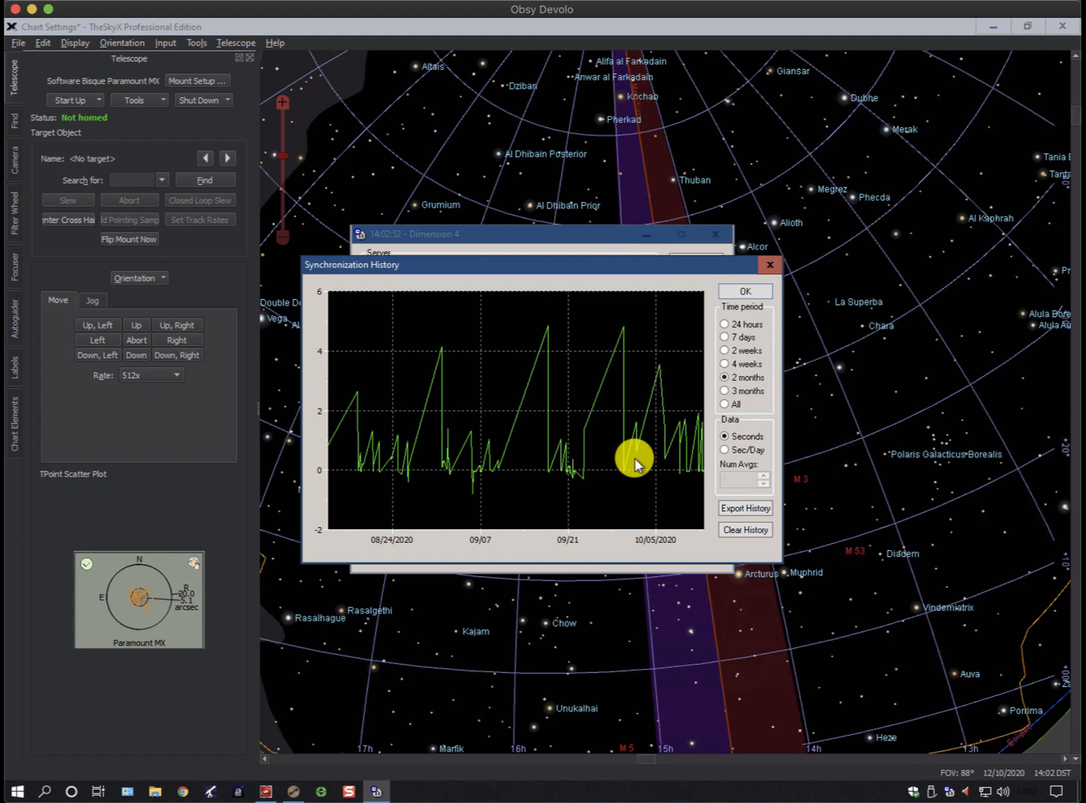
pyautogui.click(770, 265)
pyautogui.click(719, 237)
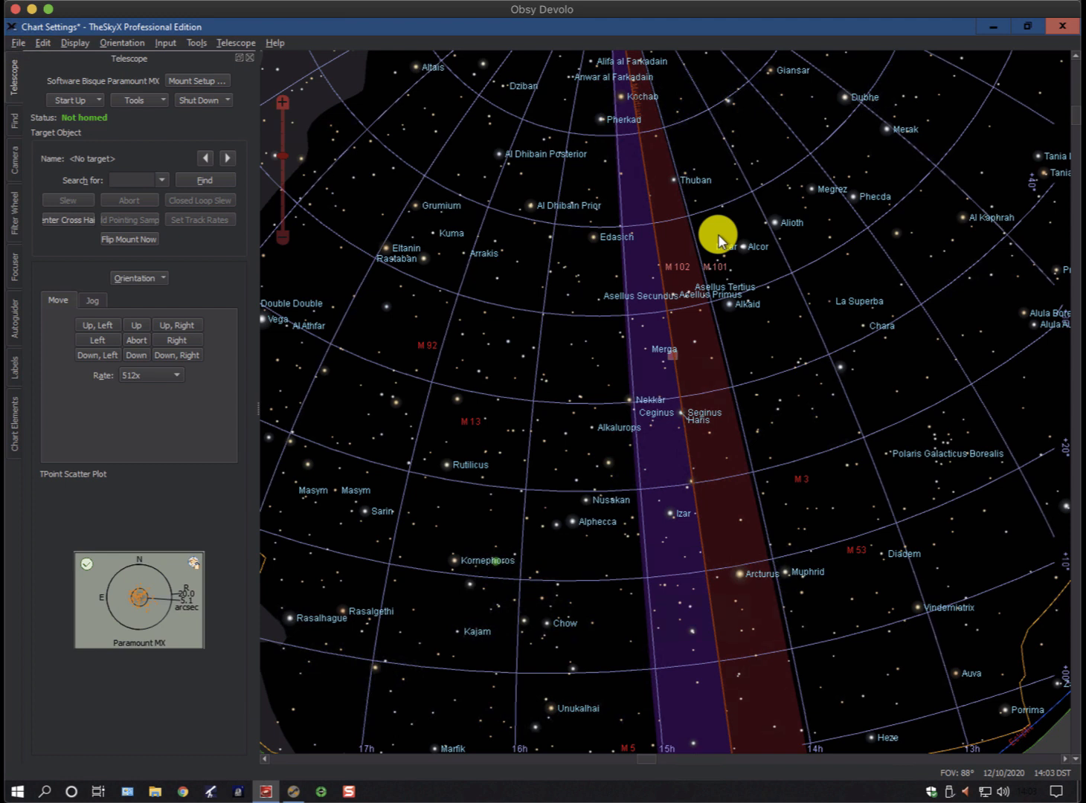
pyautogui.click(298, 790)
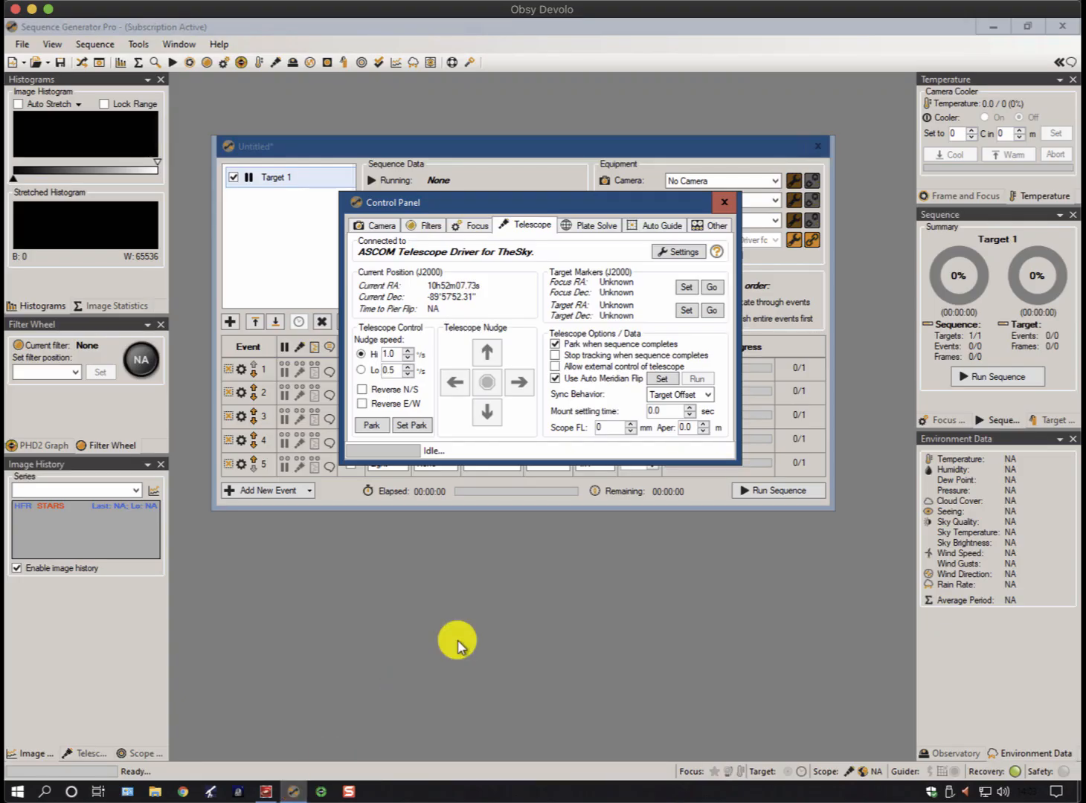
# Review and save the telescope's TheSky Controlled Driver Setup settings and close the open sequence
pyautogui.click(725, 202)
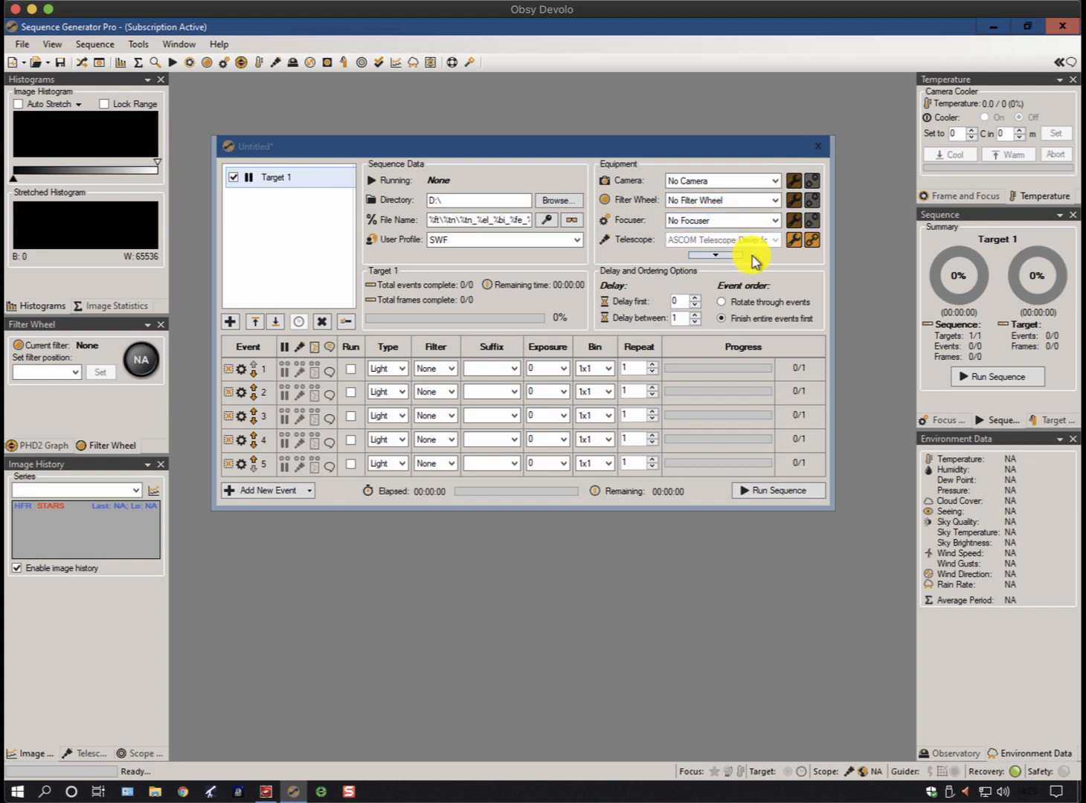
pyautogui.click(795, 238)
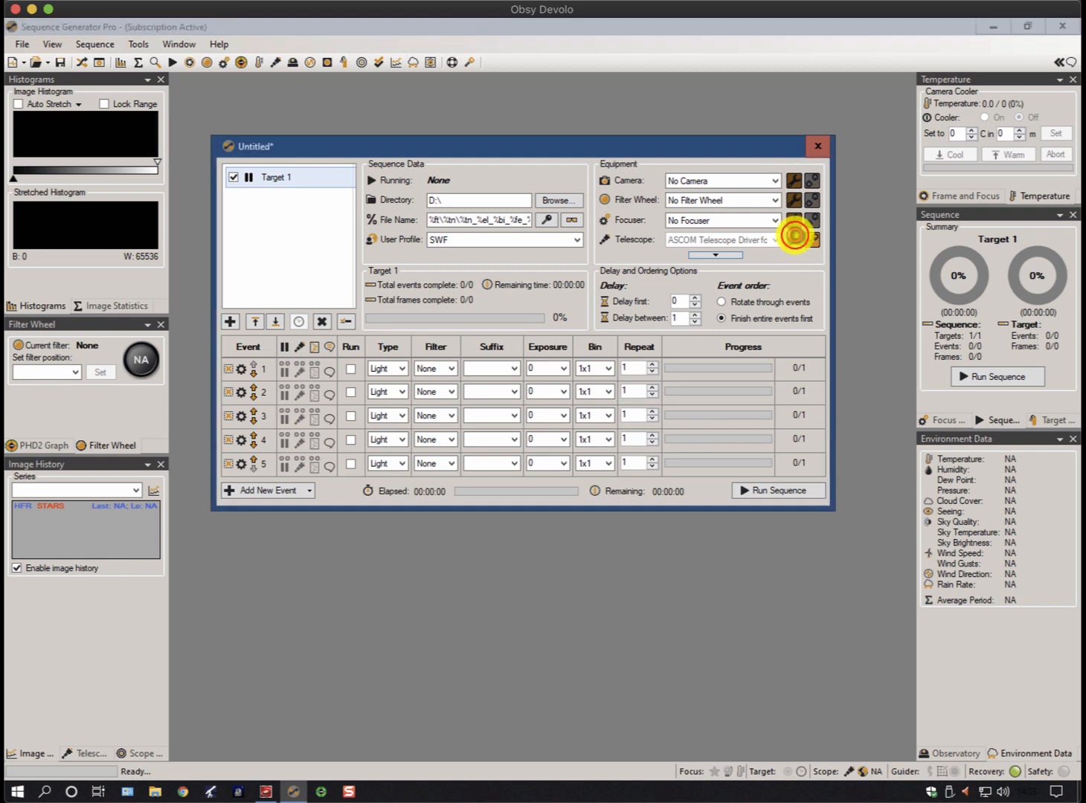
pyautogui.click(586, 453)
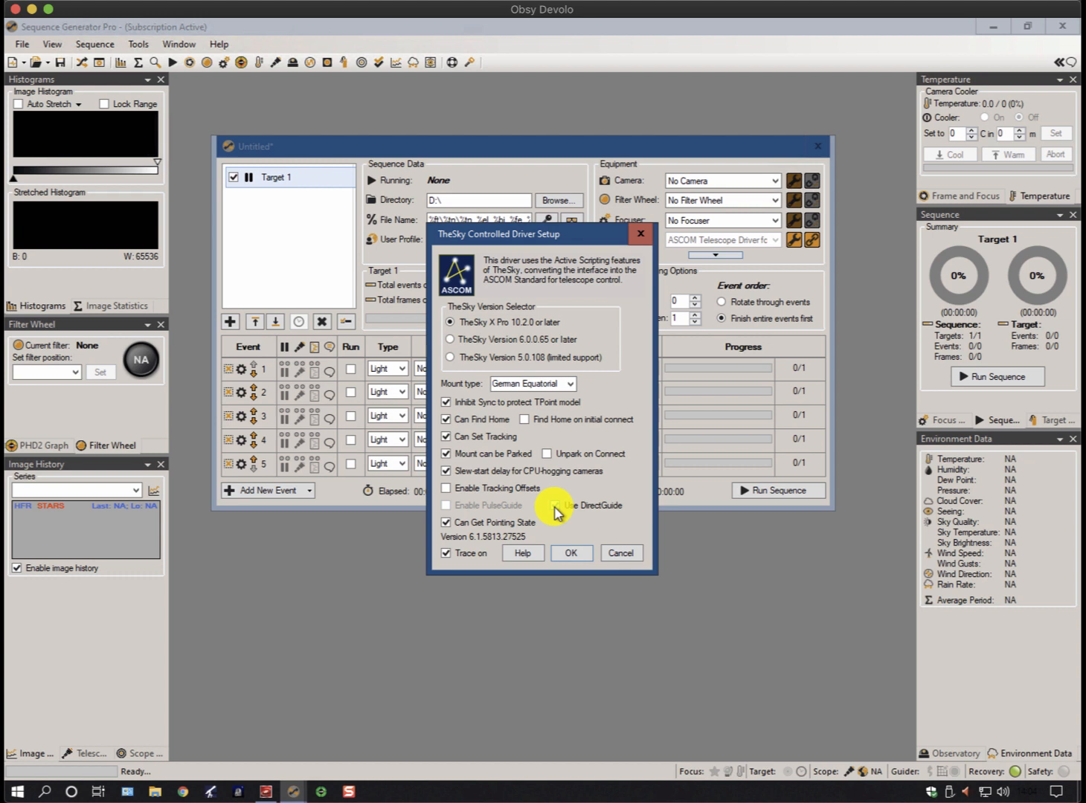
pyautogui.click(572, 554)
pyautogui.click(819, 145)
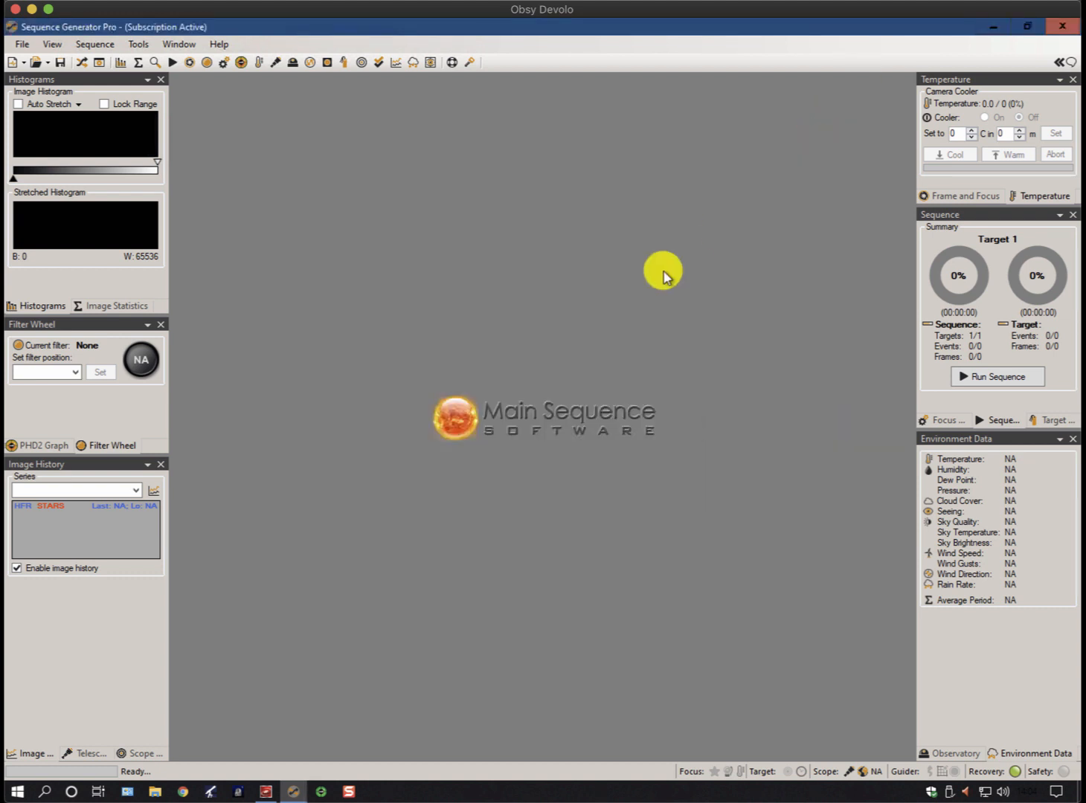
# Switch to PHD2 Guiding and open its equipment connection settings
pyautogui.click(318, 791)
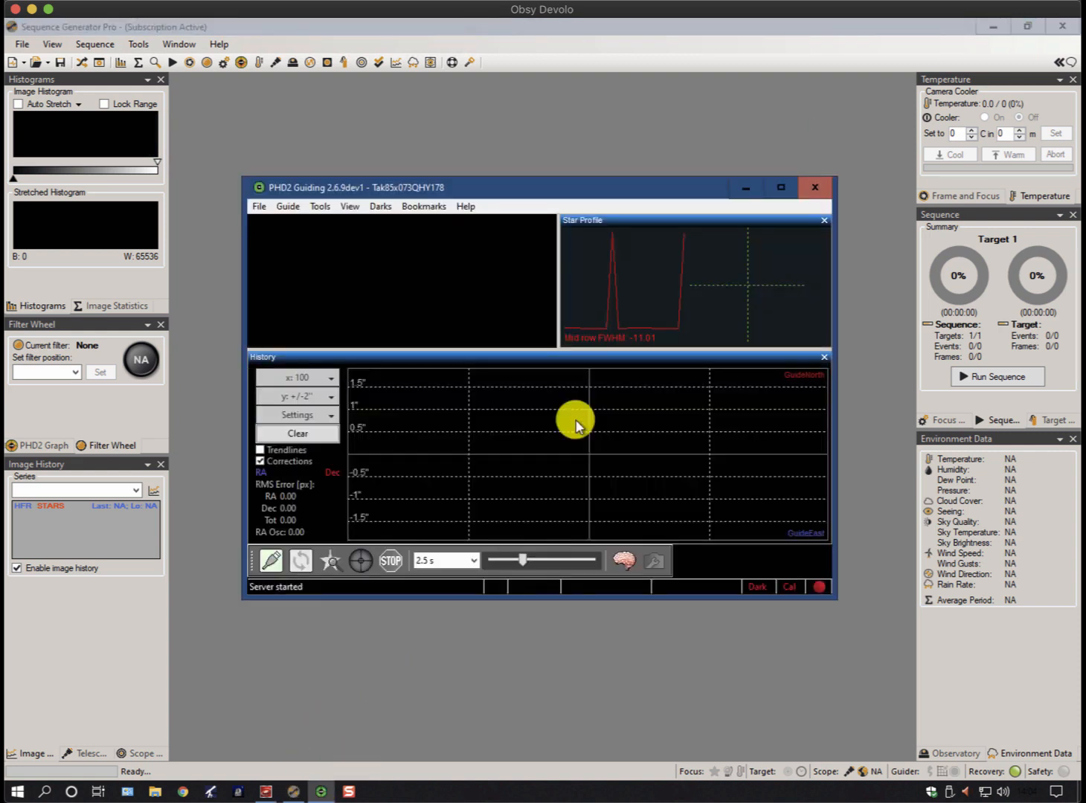
pyautogui.click(269, 563)
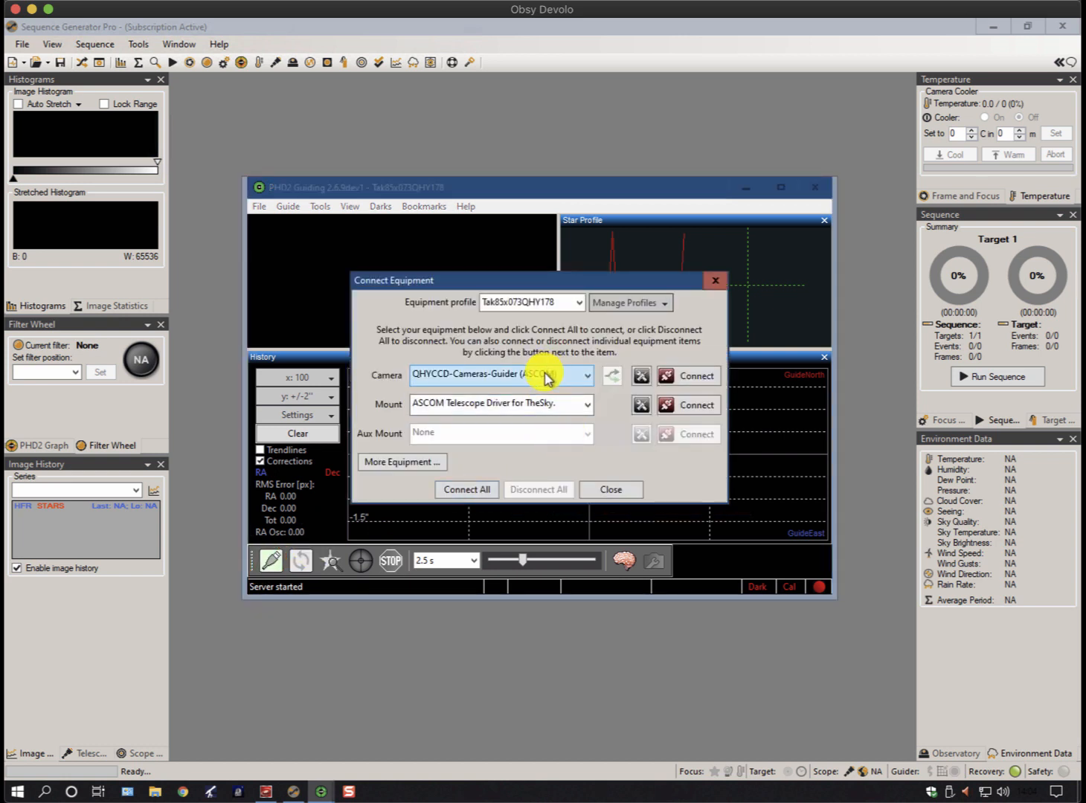
# Set the PHD2 mount to On-camera and the aux mount to ASCOM Telescope Driver for TheSky
pyautogui.click(528, 405)
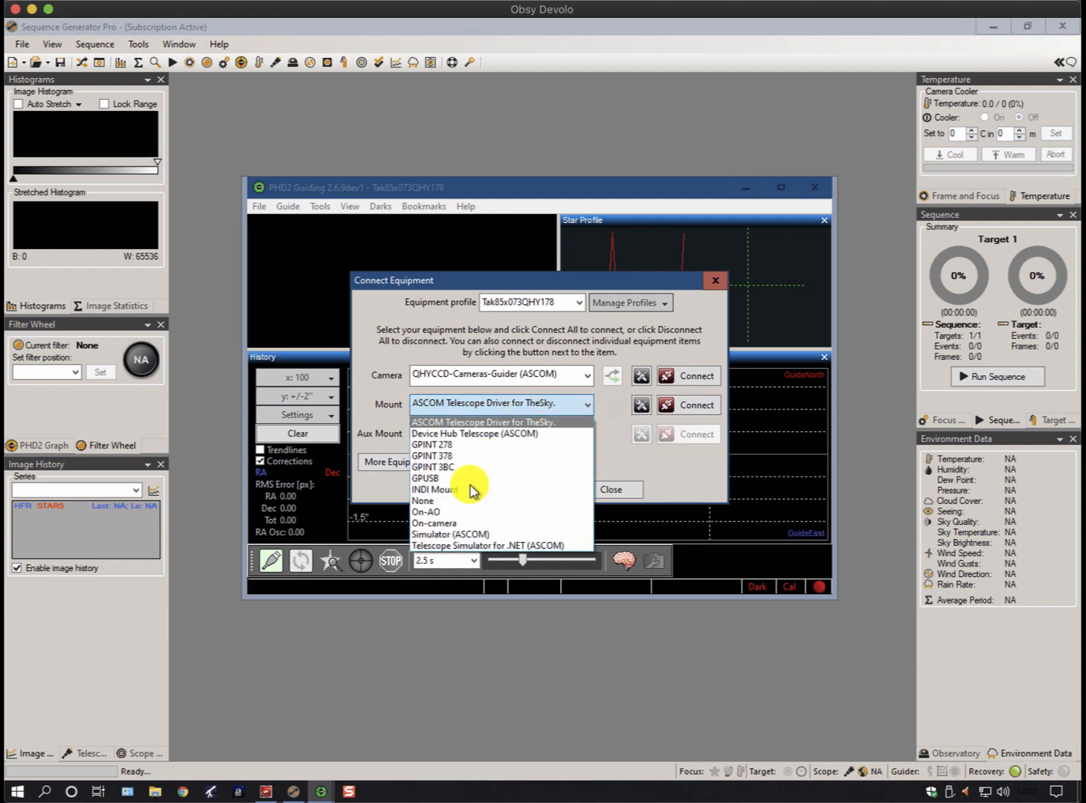
pyautogui.click(449, 524)
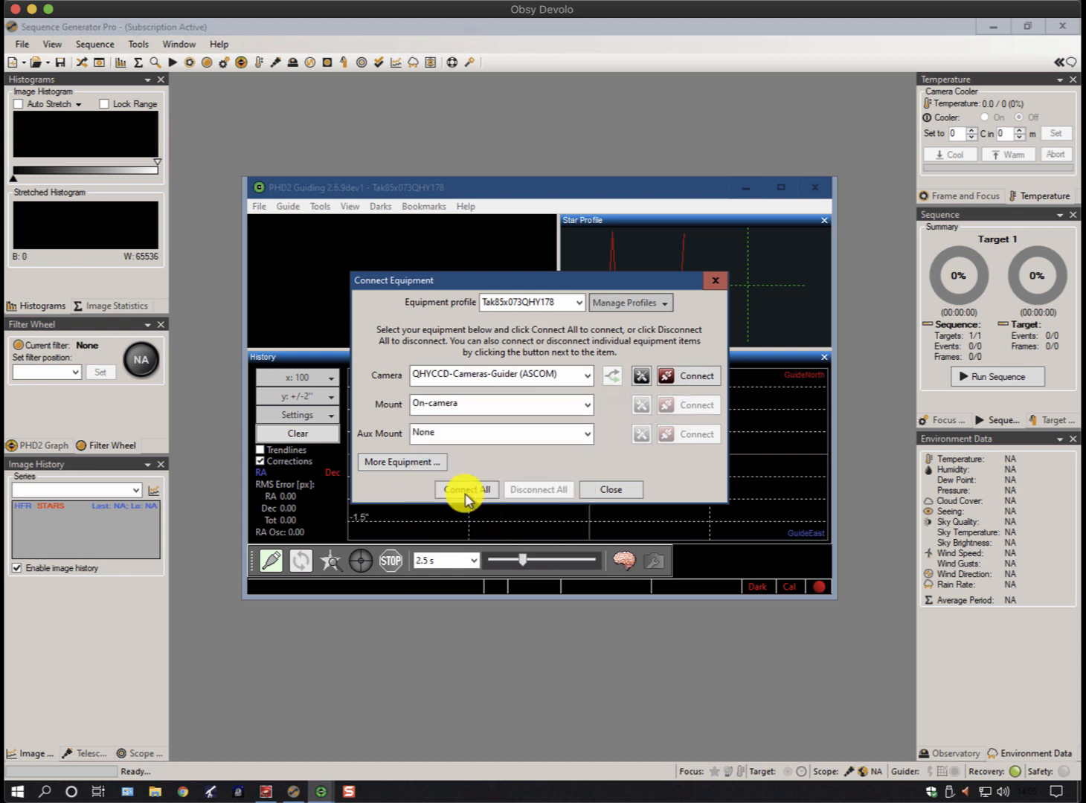
pyautogui.click(469, 435)
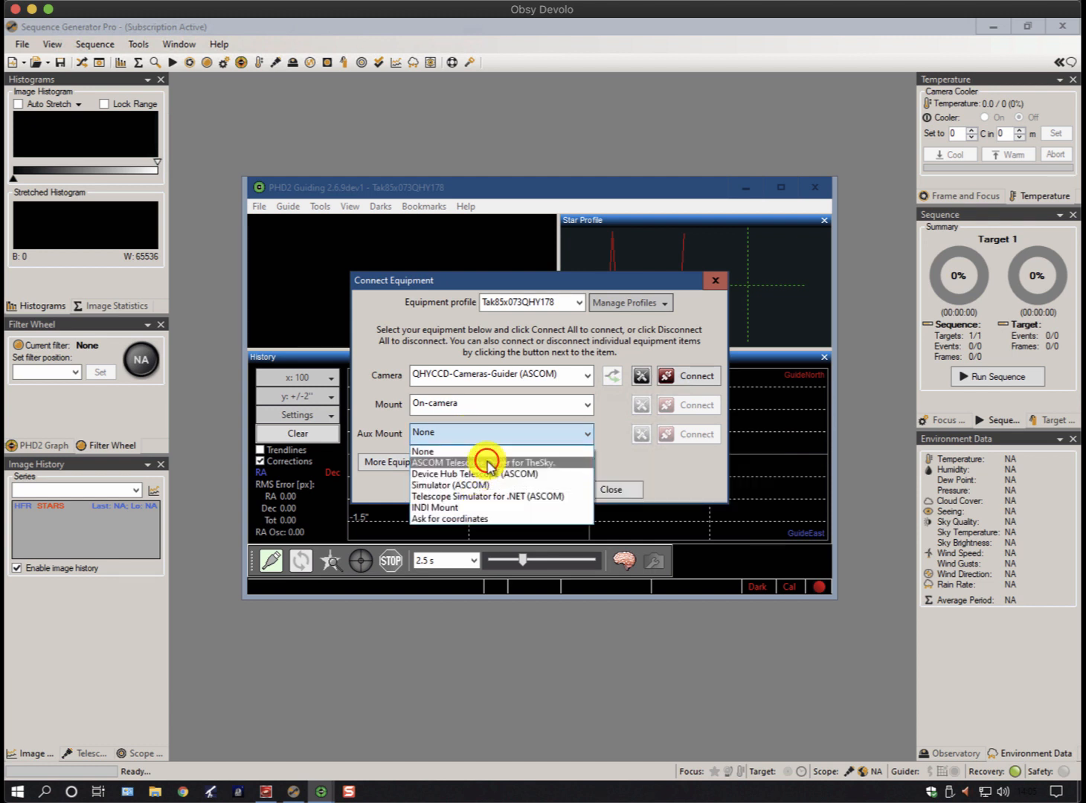
pyautogui.click(485, 462)
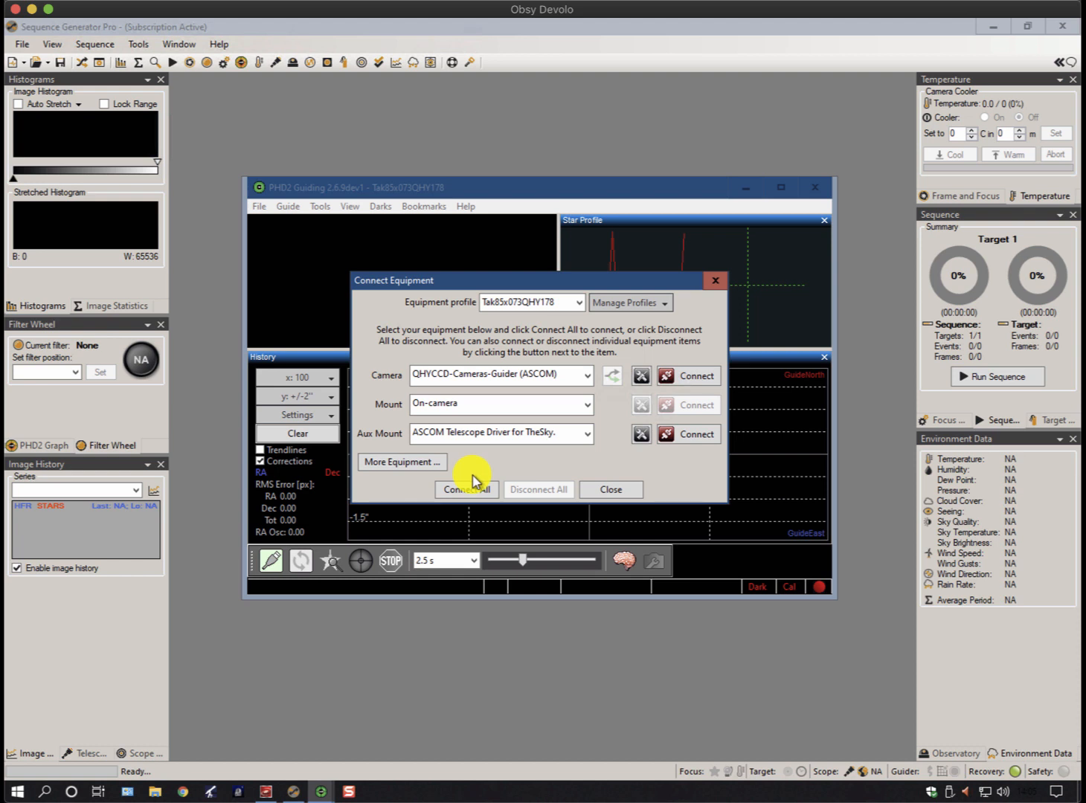
# Set the aux mount back to None and the mount to ASCOM Telescope Driver for TheSky
pyautogui.click(476, 437)
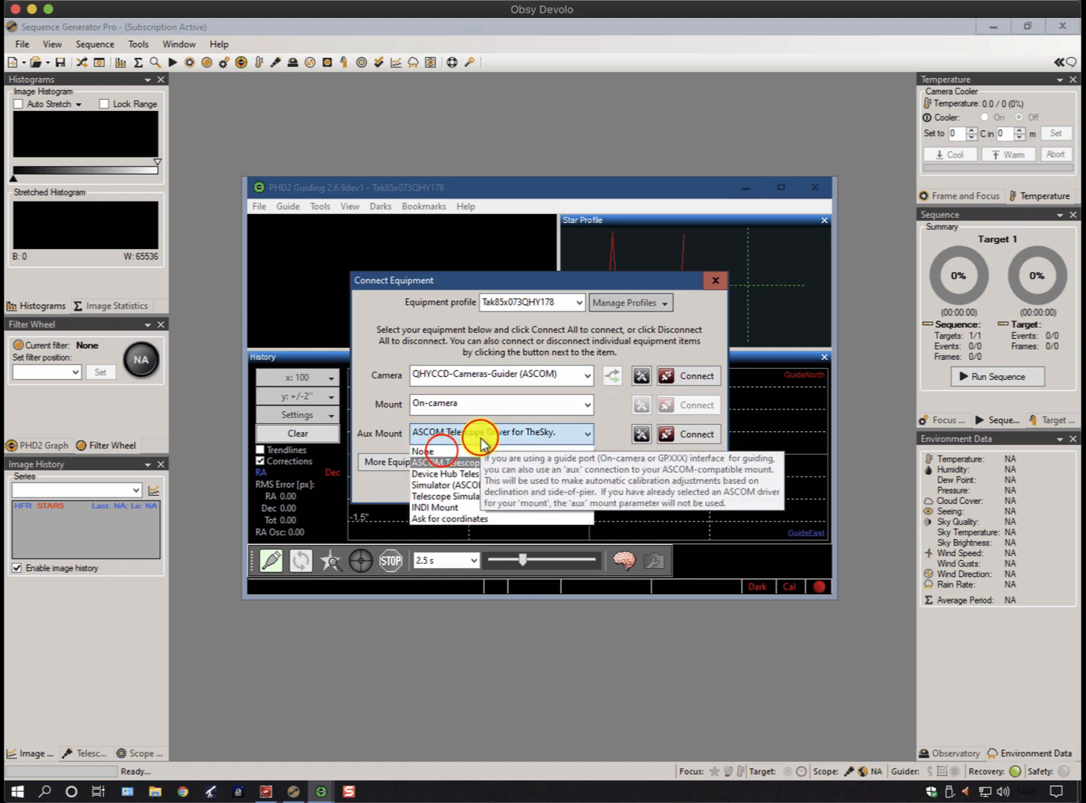
pyautogui.click(442, 451)
pyautogui.click(451, 404)
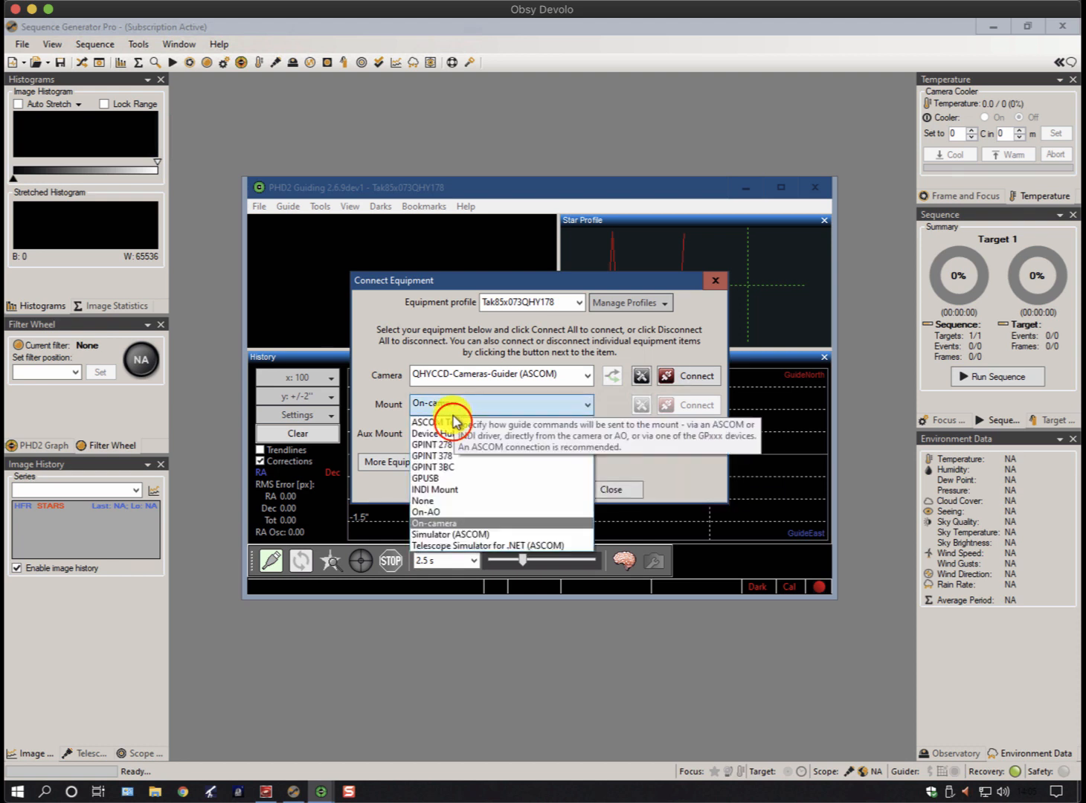
pyautogui.click(453, 422)
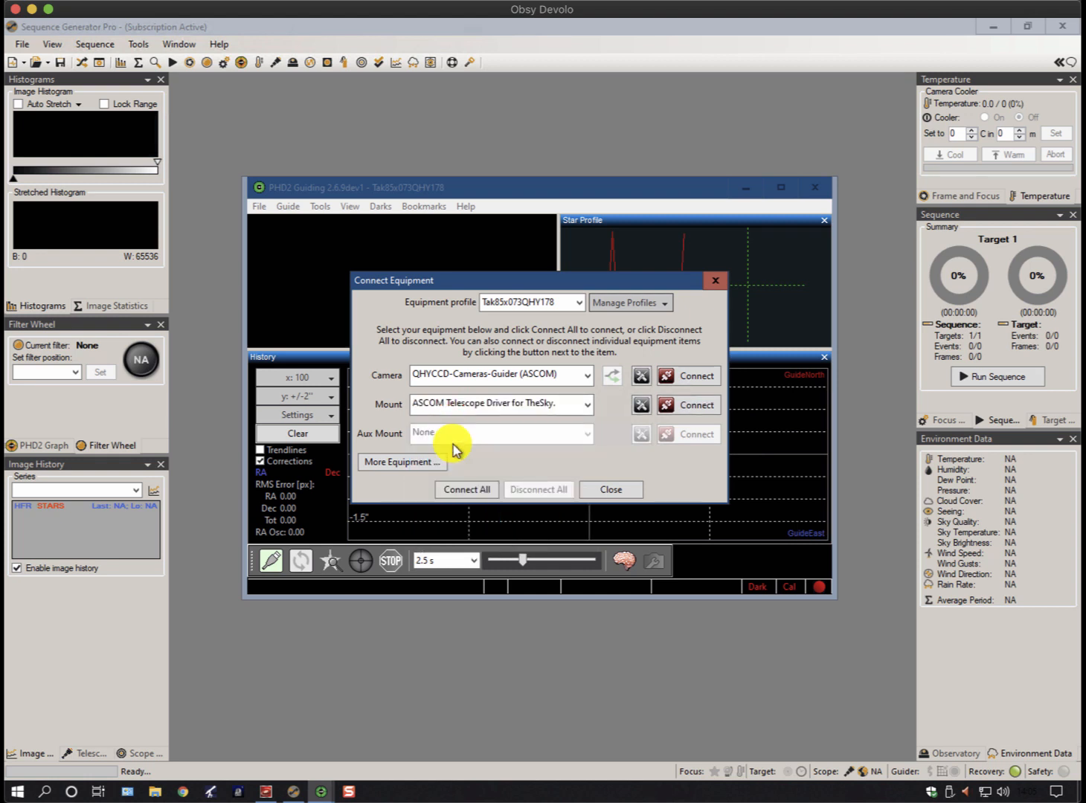